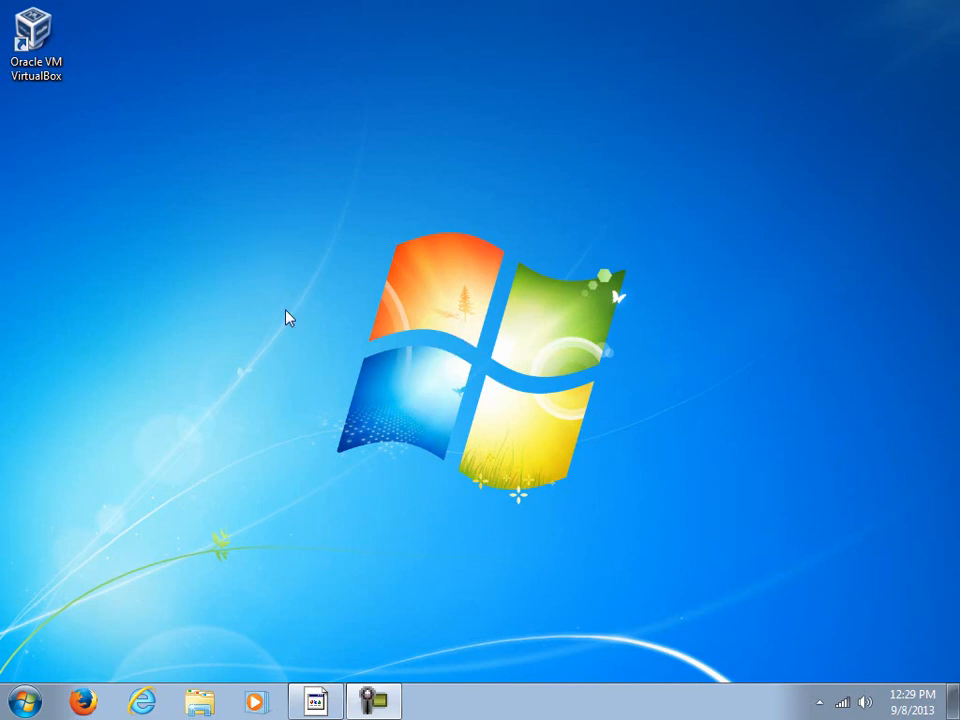
- Open Oracle VM VirtualBox and start a new virtual machine named "Snow Linux" with type Linux and version Debian (64 bit)
left_click(35, 32)
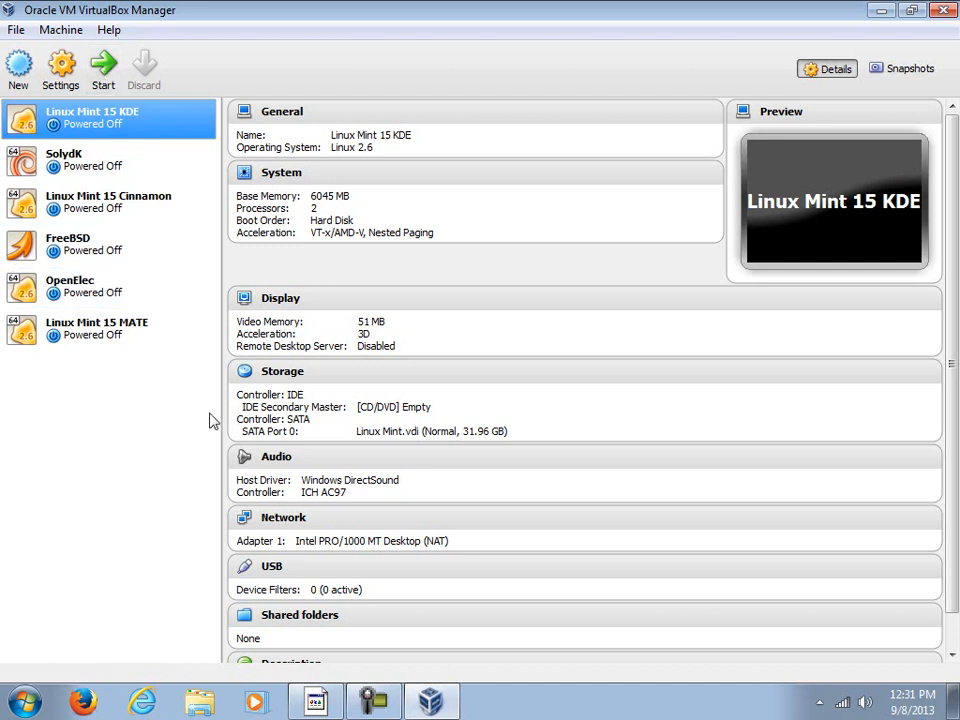
left_click(18, 63)
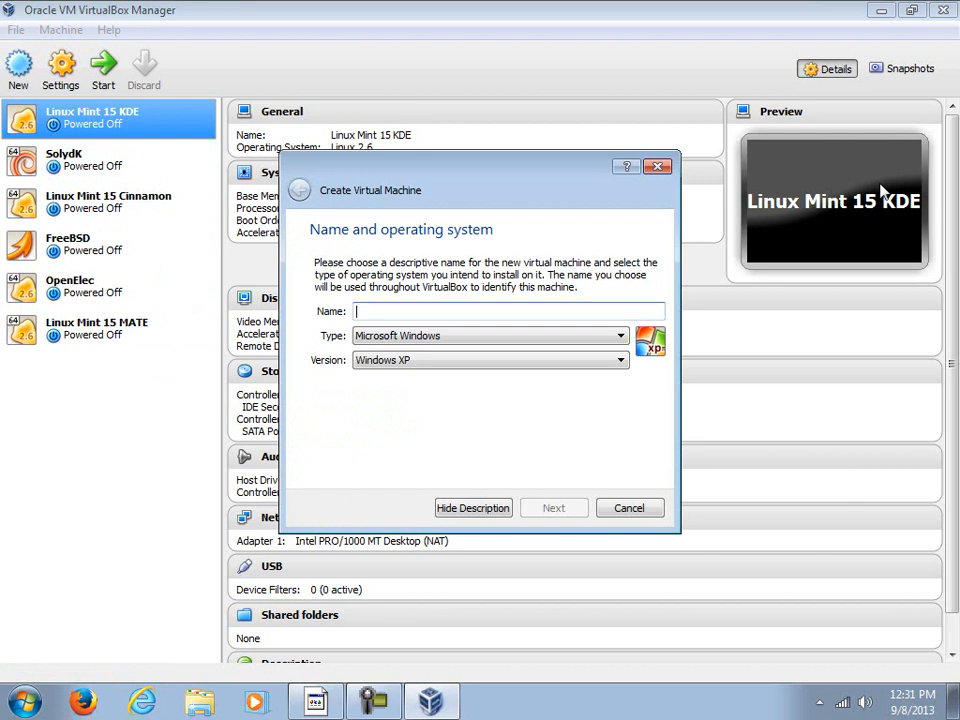
type("Snow Linux")
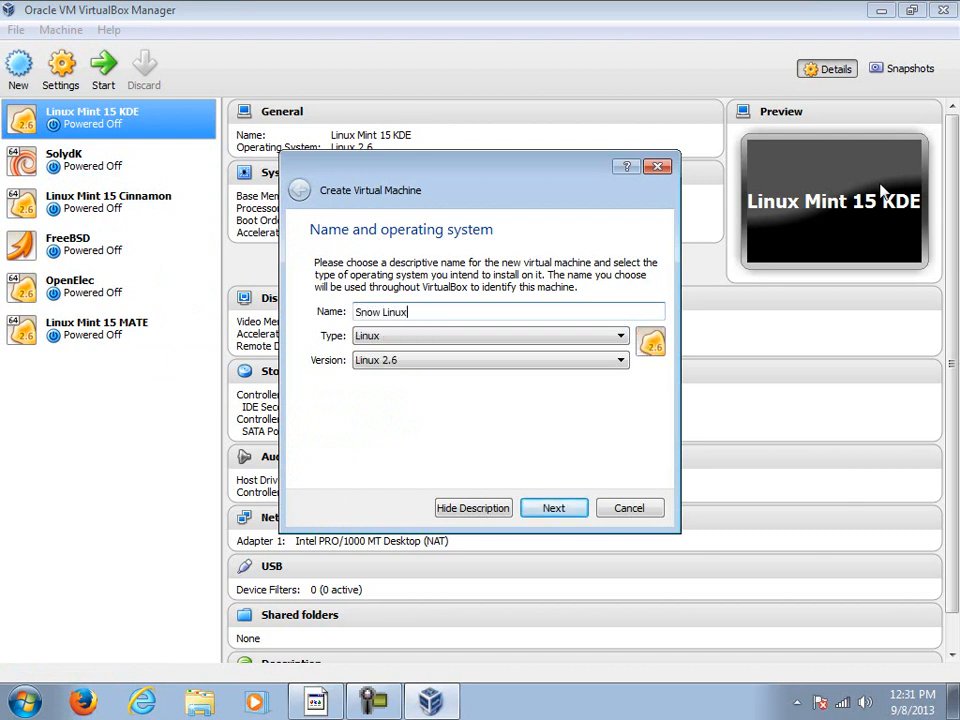
left_click(408, 366)
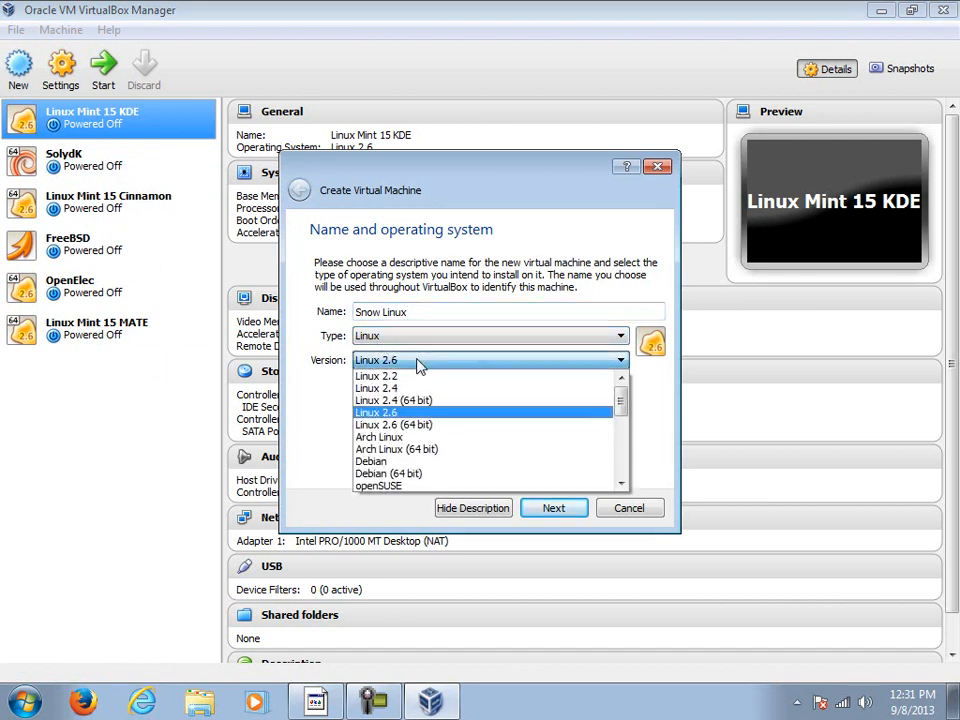
mouse_move(622, 401)
left_mouse_down()
mouse_move(623, 458)
mouse_move(626, 426)
left_mouse_up()
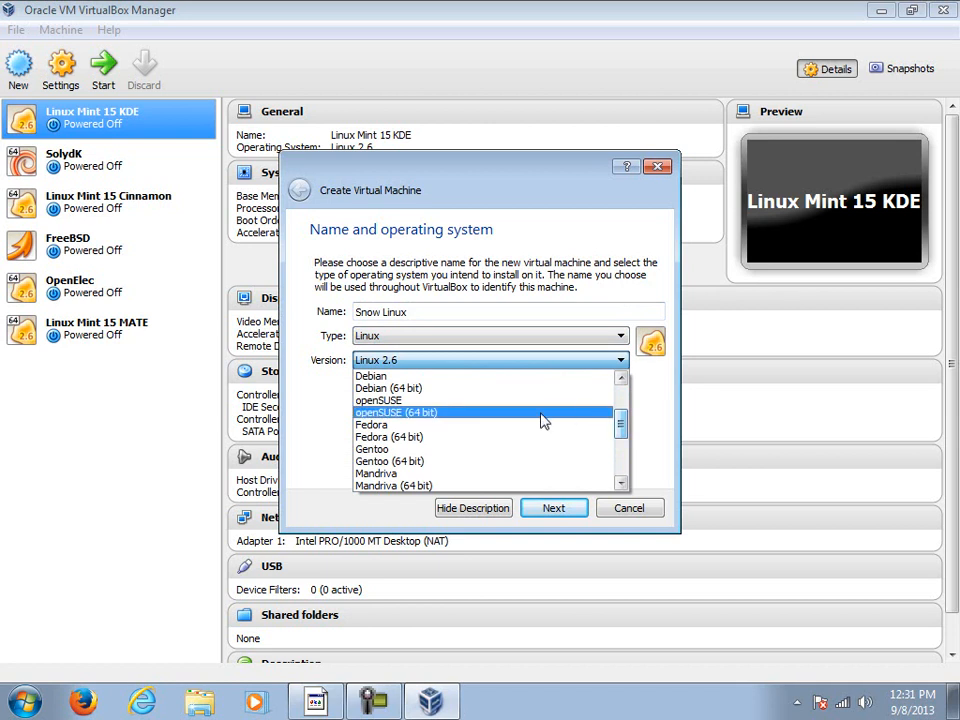
left_click(512, 393)
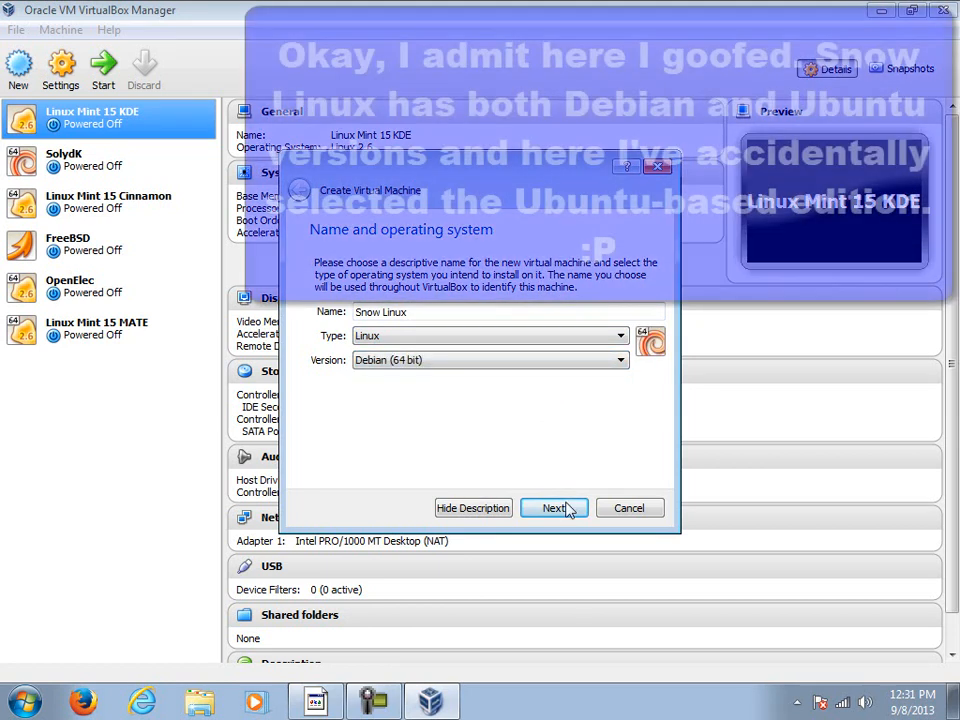
left_click(620, 361)
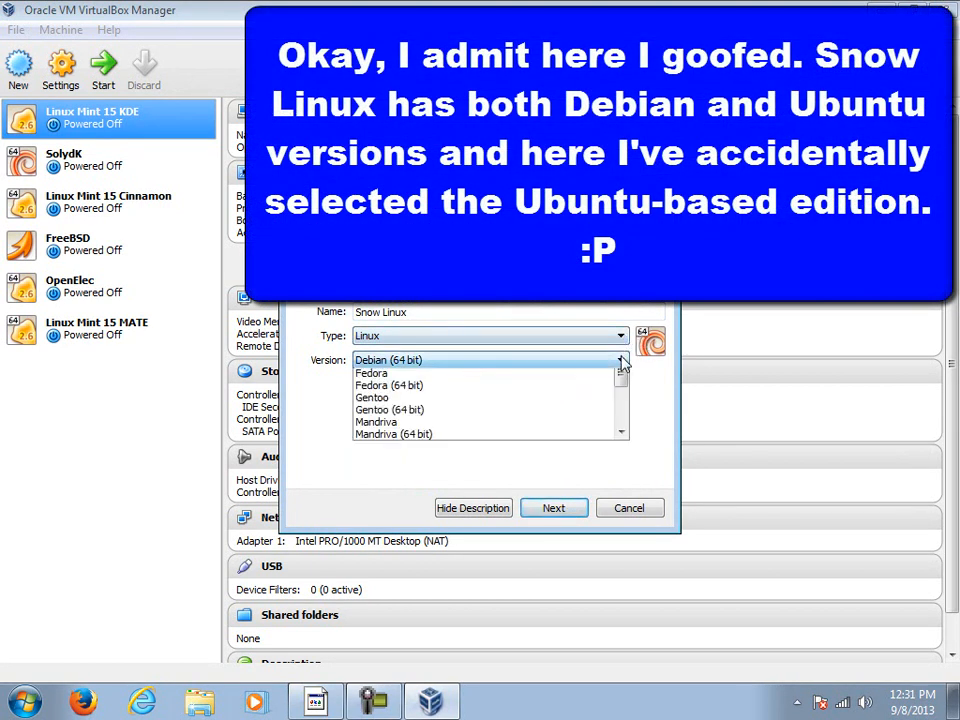
mouse_move(624, 428)
left_mouse_down()
mouse_move(626, 472)
mouse_move(634, 407)
left_mouse_up()
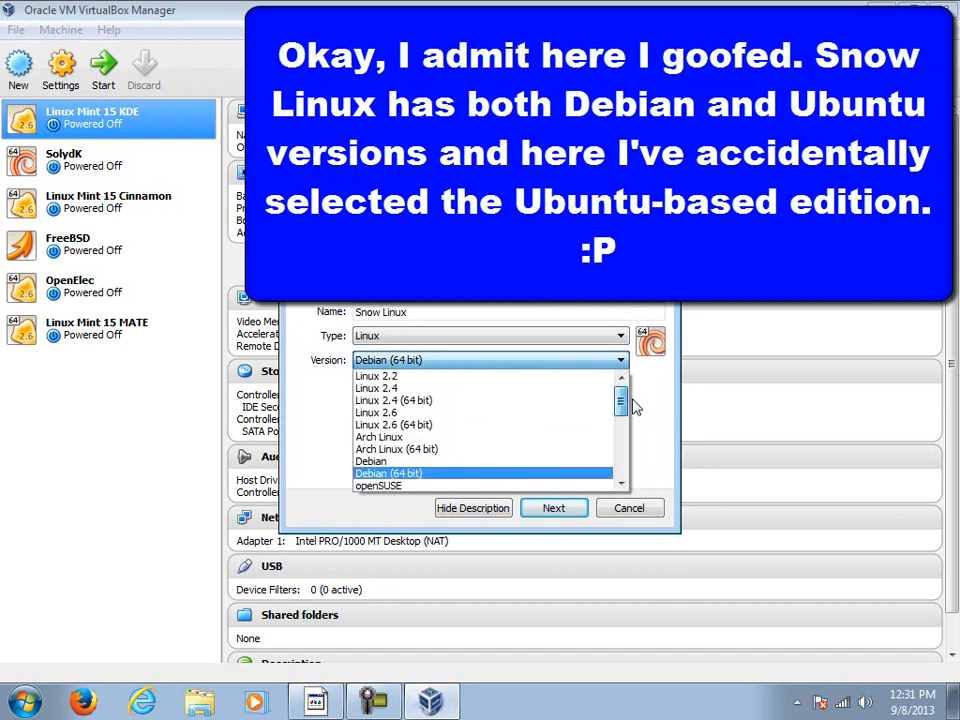
left_click(668, 422)
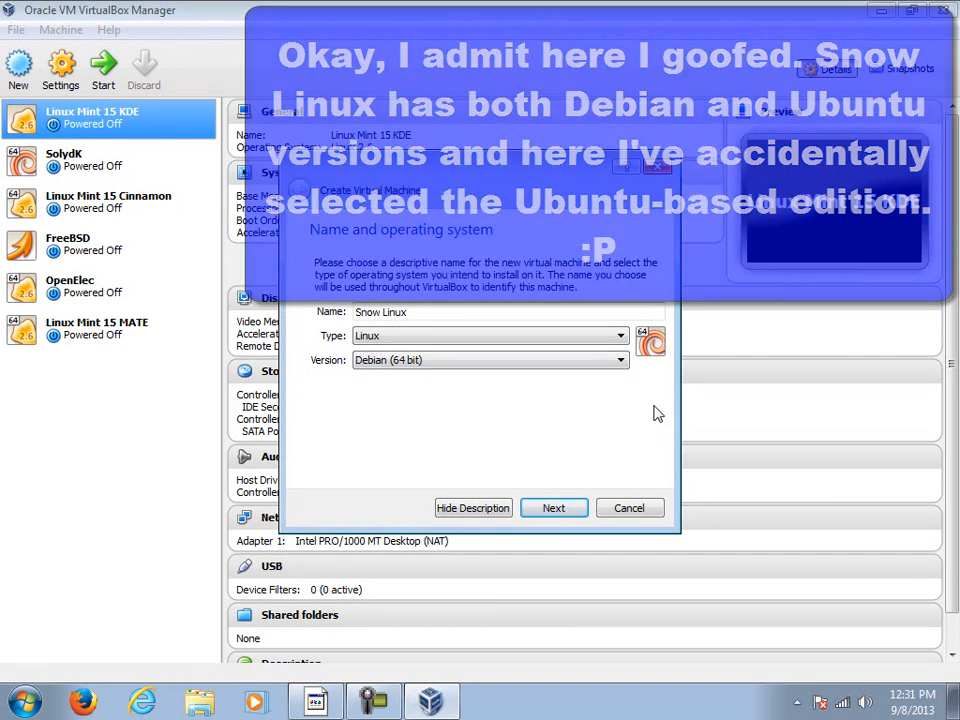
- Accept the name and operating system, and allocate 8192 MB of memory to the virtual machine
left_click(577, 511)
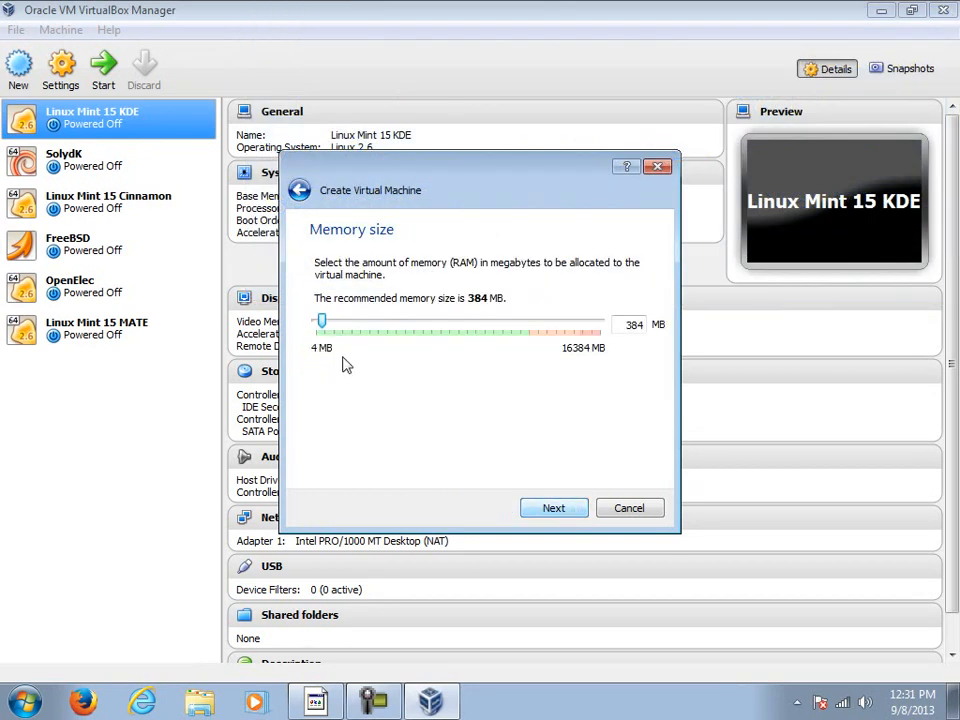
left_click_drag(321, 320, 463, 336)
left_click(560, 509)
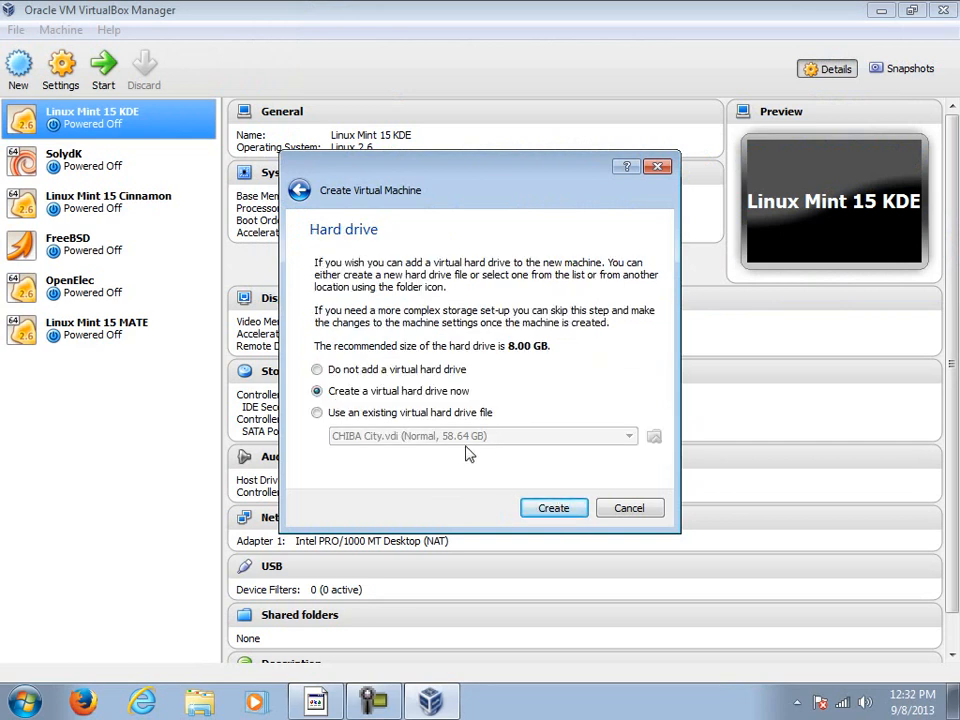
- Create a dynamically allocated VDI virtual hard drive of 51.01 GB for the Snow Linux machine
left_click(555, 508)
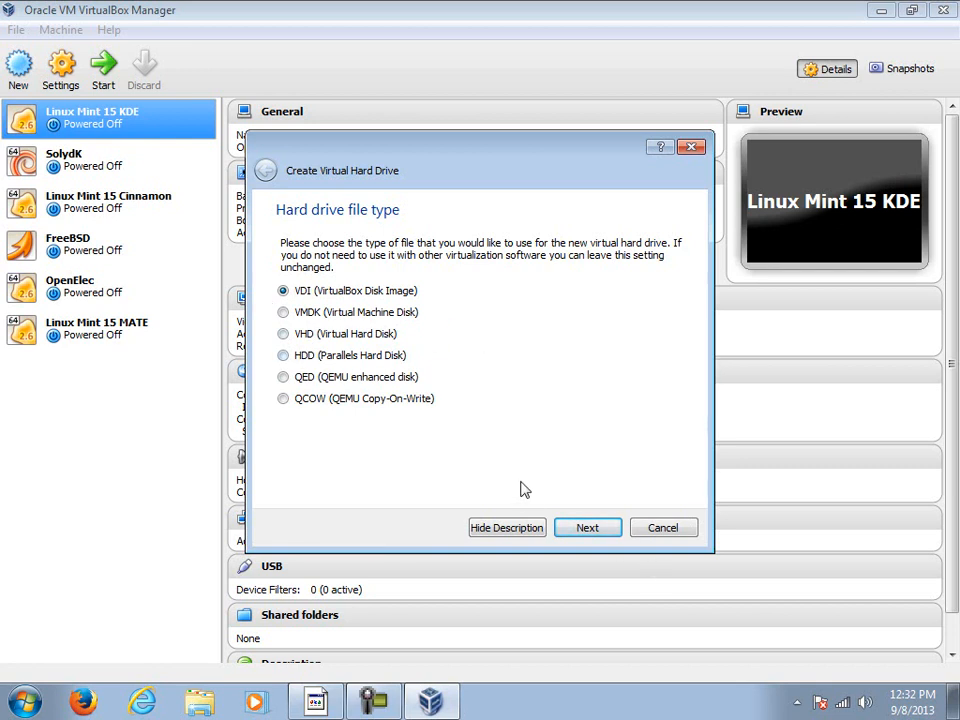
left_click(584, 530)
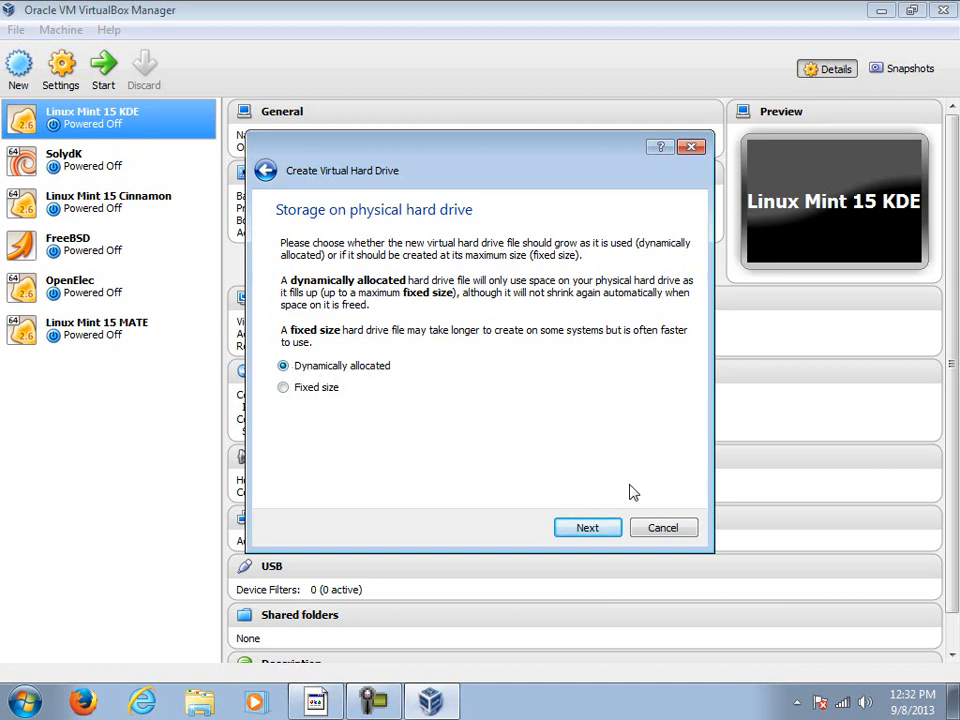
left_click(602, 532)
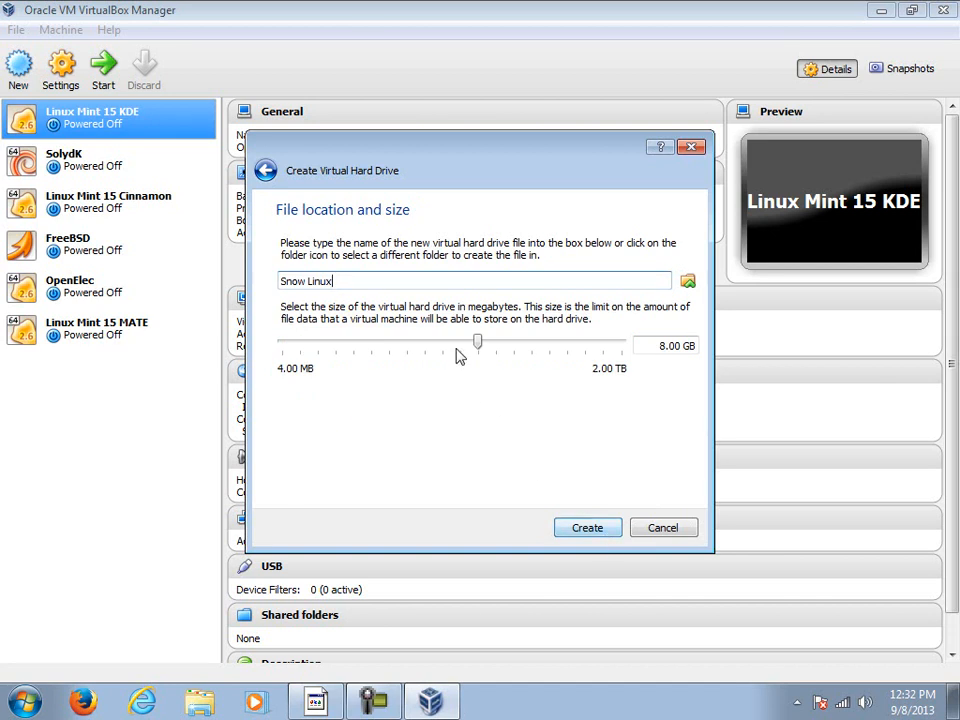
mouse_move(522, 343)
left_mouse_down()
mouse_move(548, 342)
mouse_move(524, 343)
left_mouse_up()
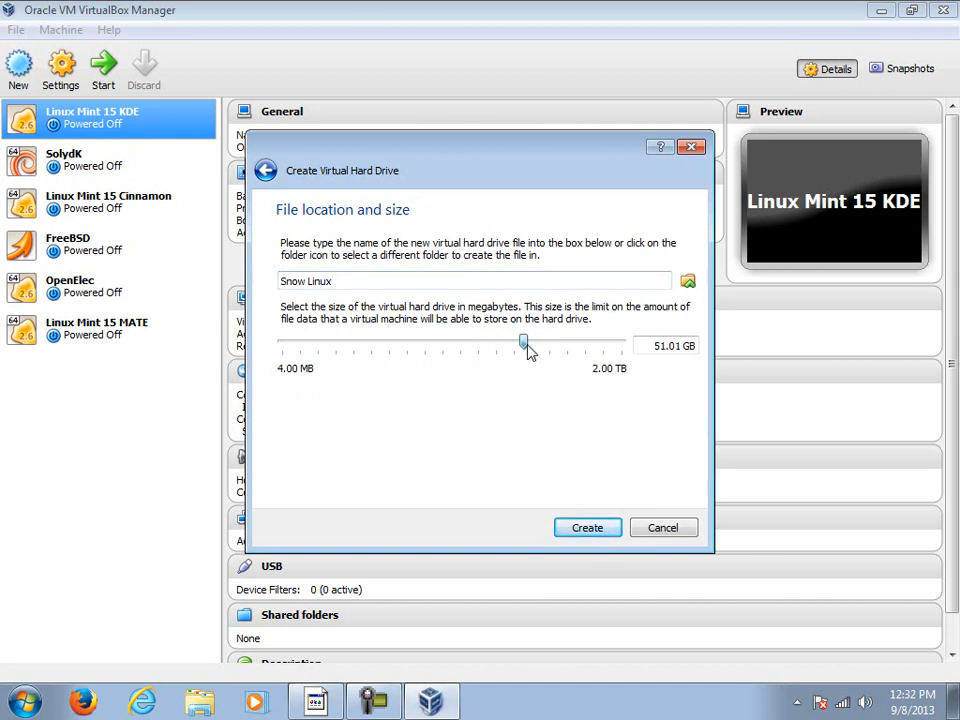
left_click(590, 528)
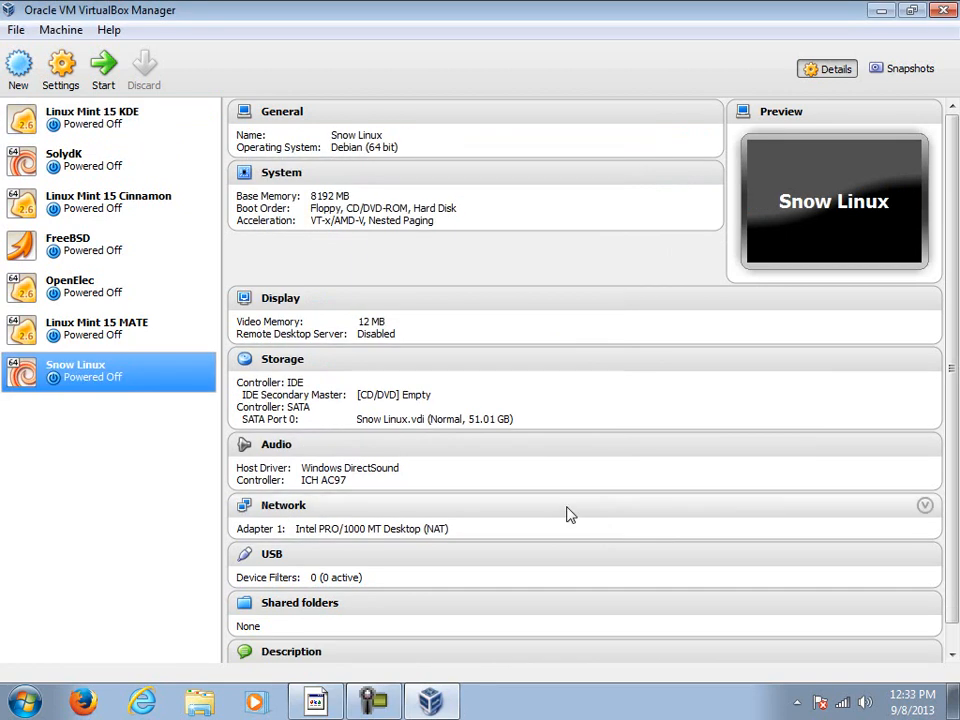
- Open the settings of the Snow Linux machine and disable showing the mini toolbar in fullscreen/seamless mode
right_click(147, 391)
left_click(189, 401)
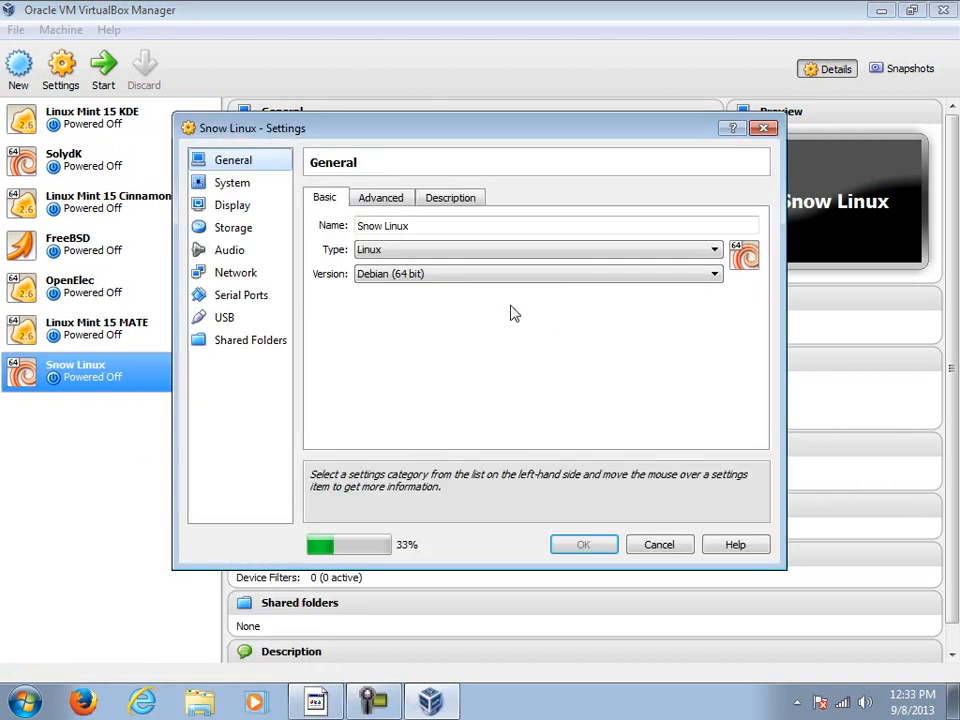
left_click(429, 205)
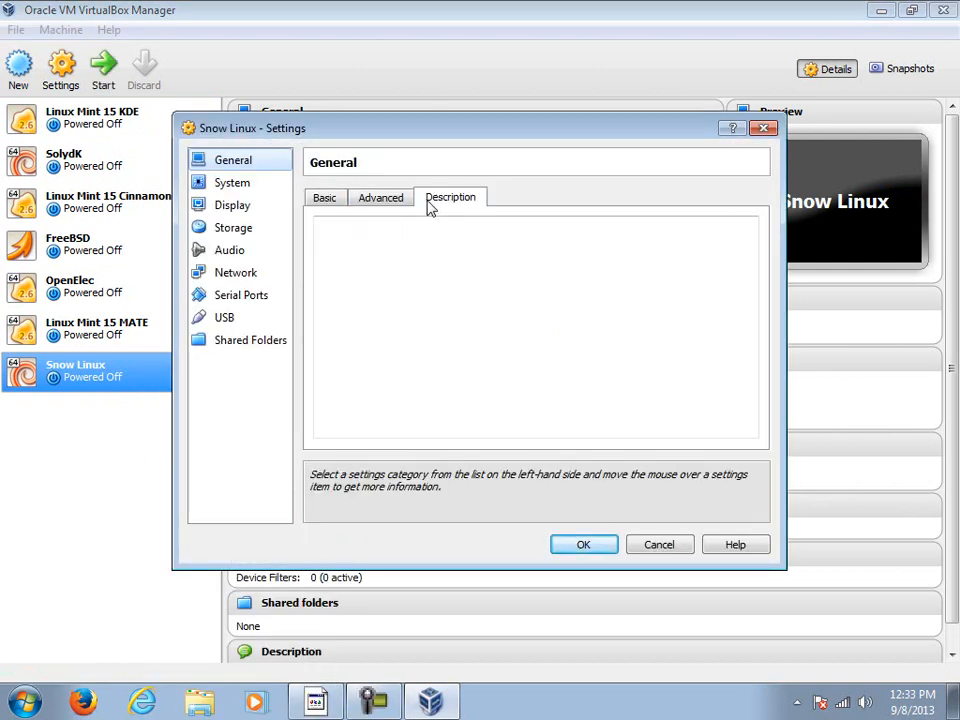
left_click(398, 205)
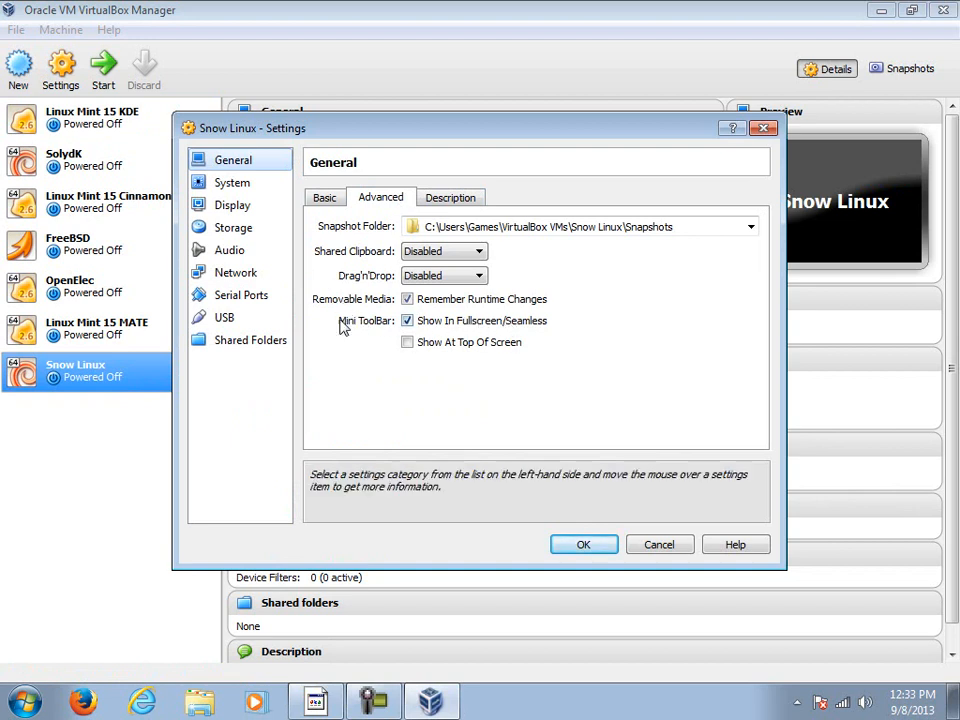
left_click(406, 321)
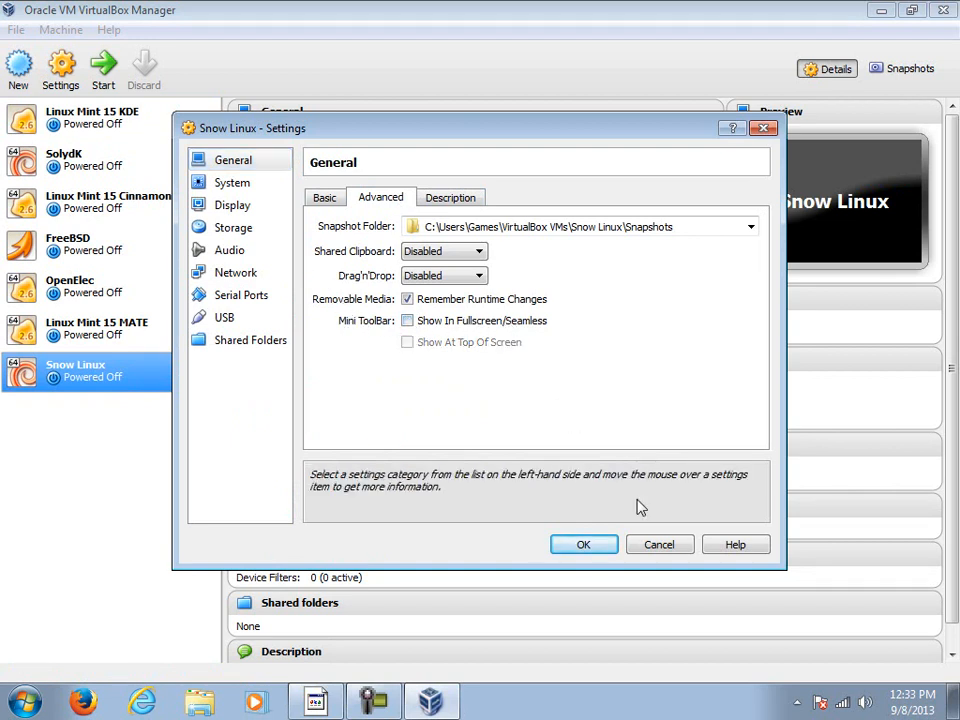
- Exclude Floppy from the machine's boot order and assign it 4 processors
left_click(230, 184)
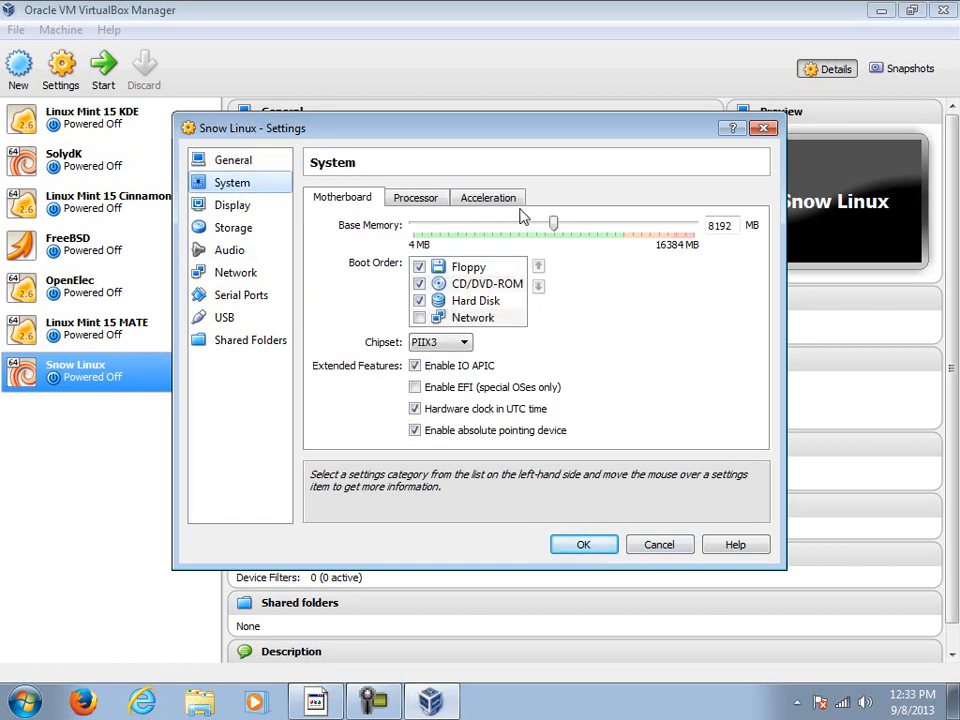
left_click(420, 267)
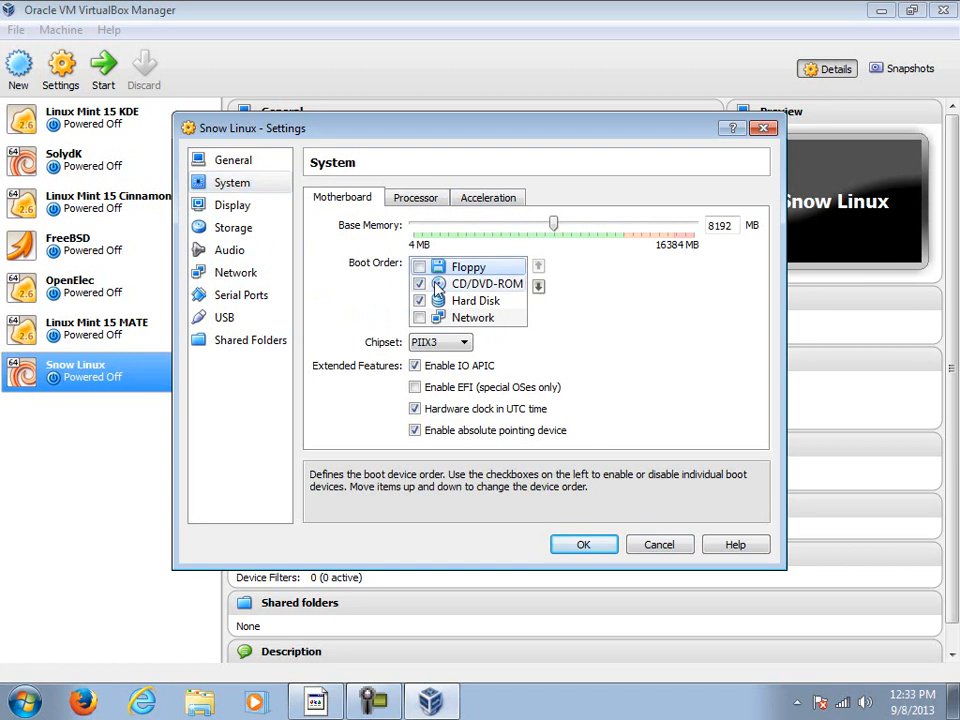
left_click(415, 199)
left_click_drag(413, 228, 543, 228)
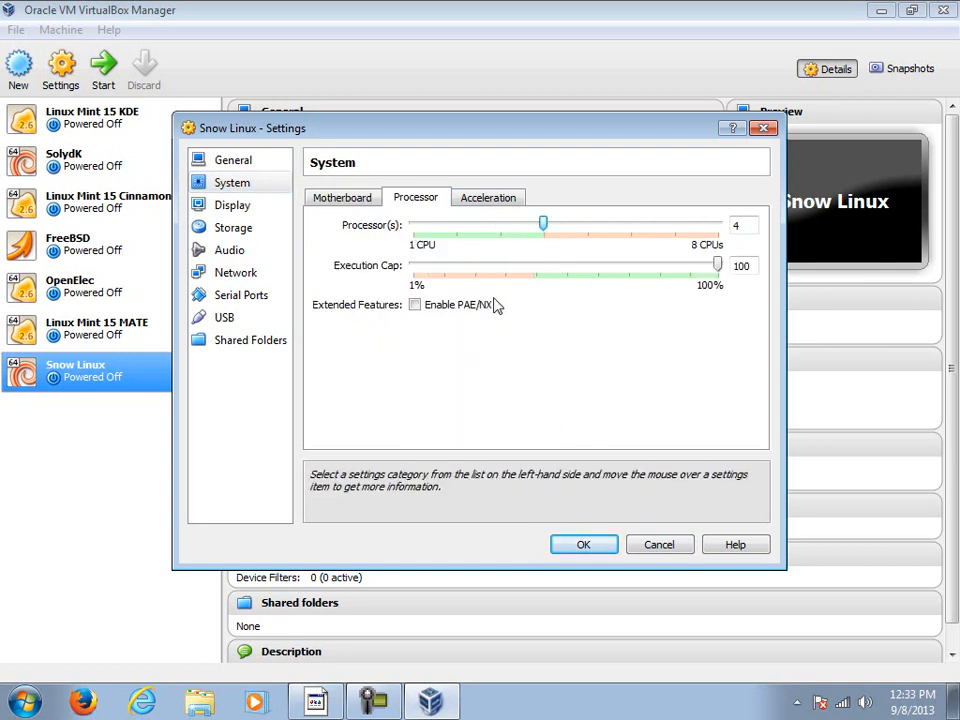
left_click(475, 205)
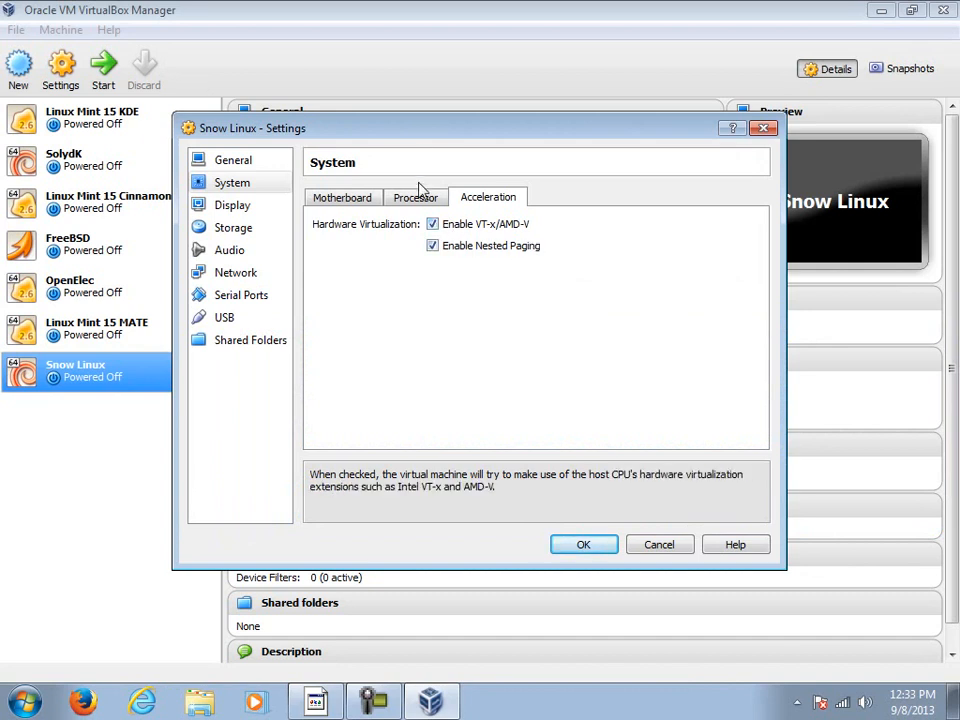
- Set the video memory to 64 MB and enable 3D acceleration
left_click(215, 205)
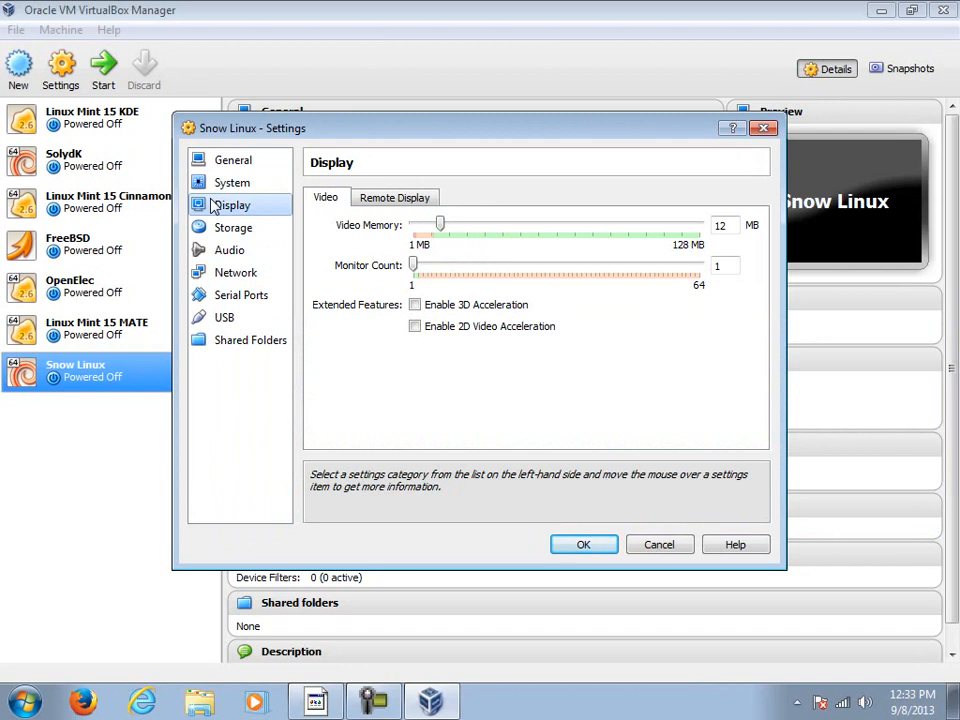
left_click_drag(441, 224, 558, 238)
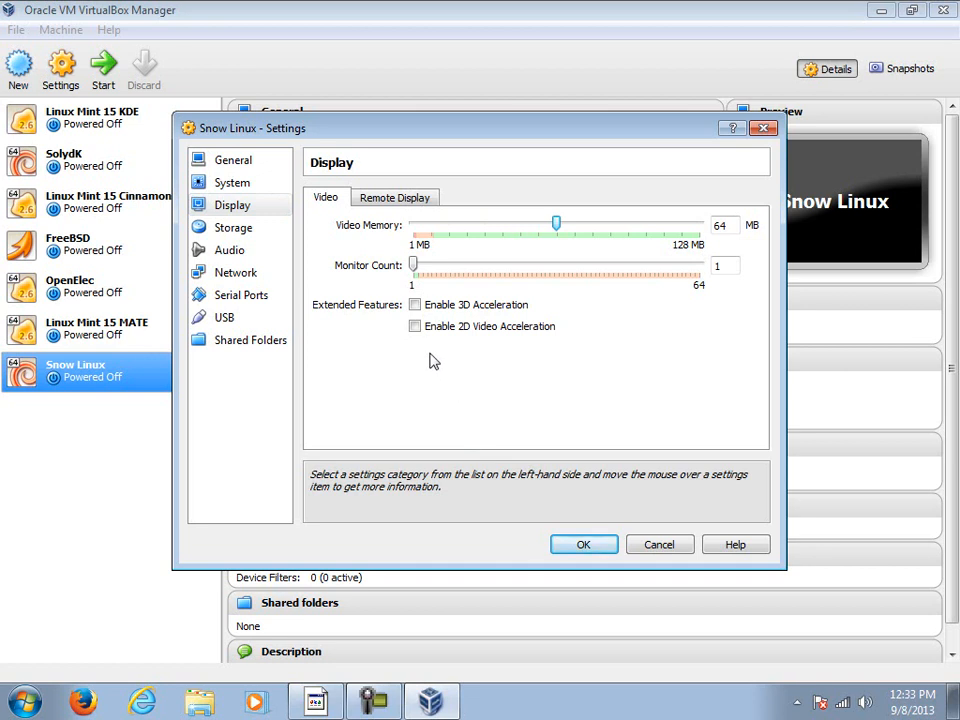
left_click(414, 306)
- Load the snowlinux-4-cinnamon-amd64 disc image from Downloads into the empty IDE optical drive and mark it as a Live CD/DVD
left_click(238, 229)
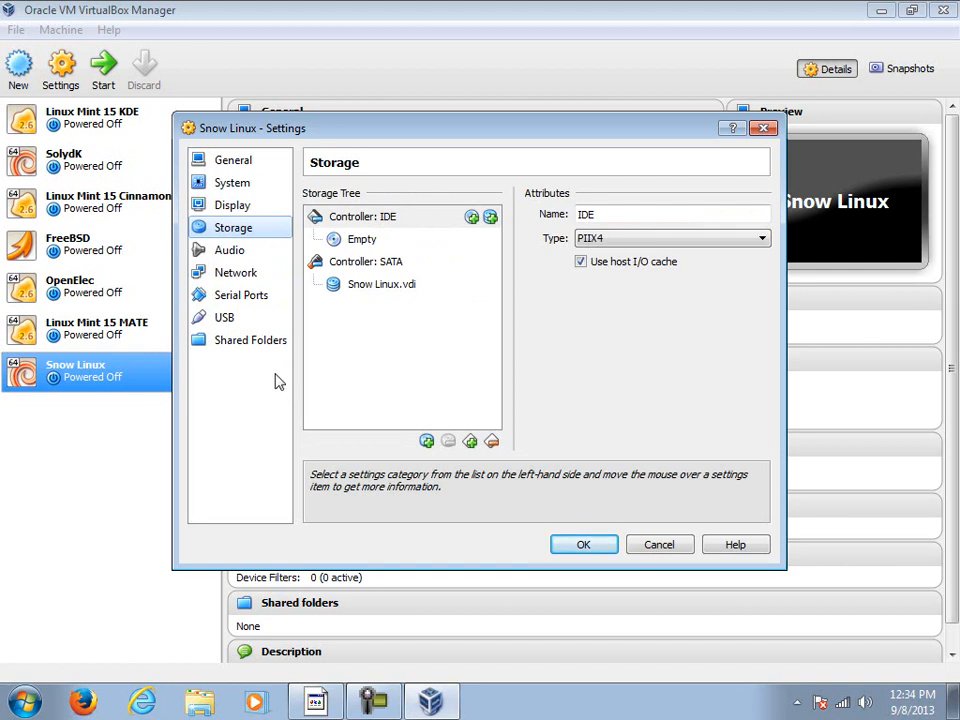
left_click(363, 240)
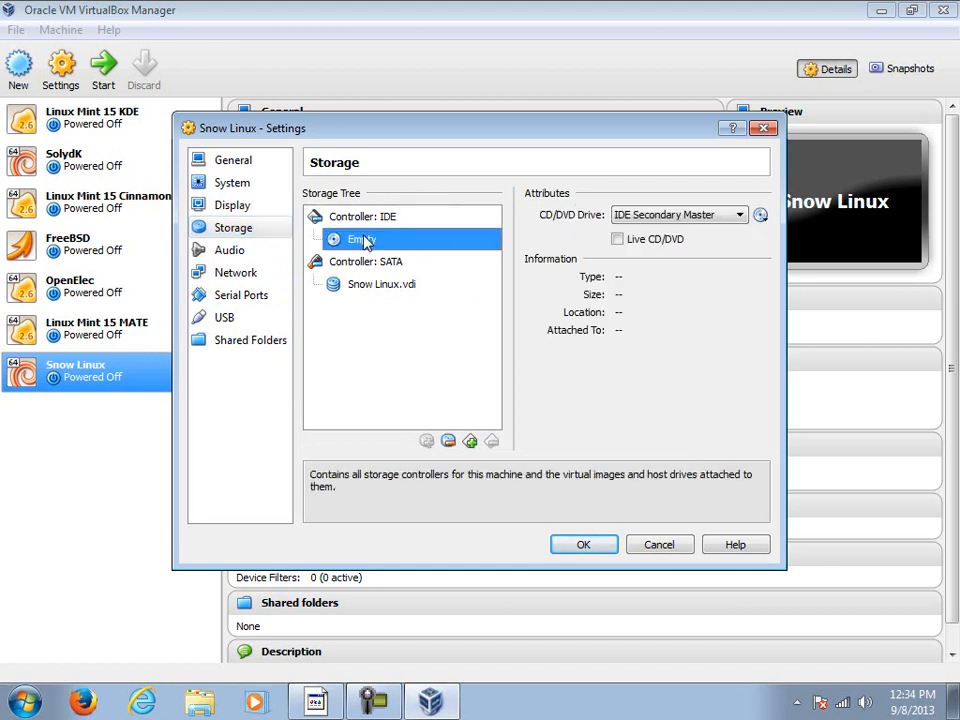
left_click(760, 215)
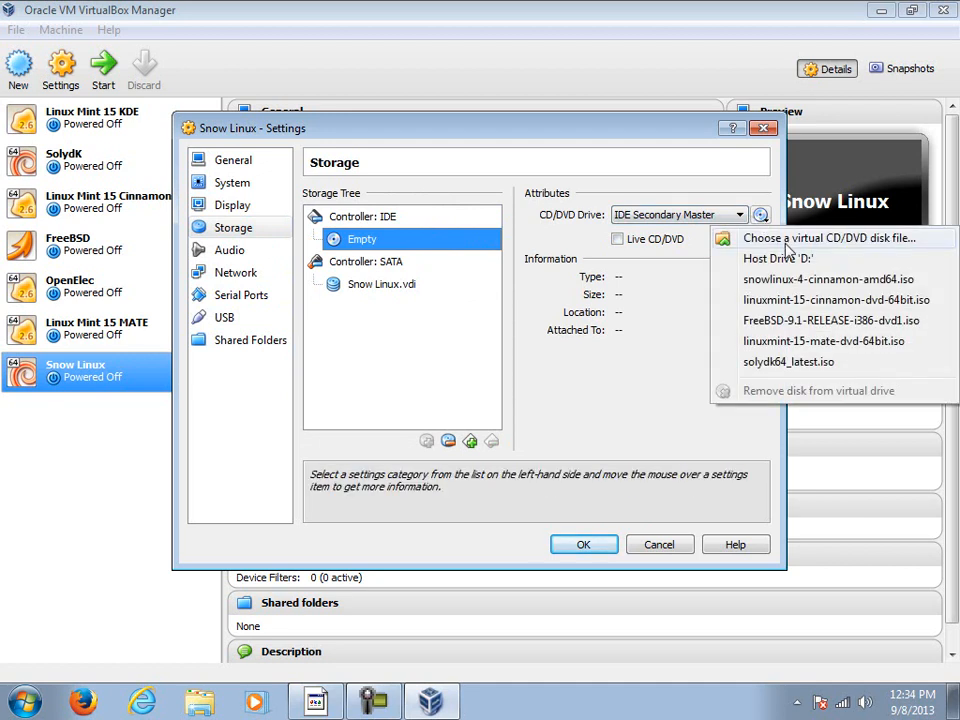
left_click(784, 242)
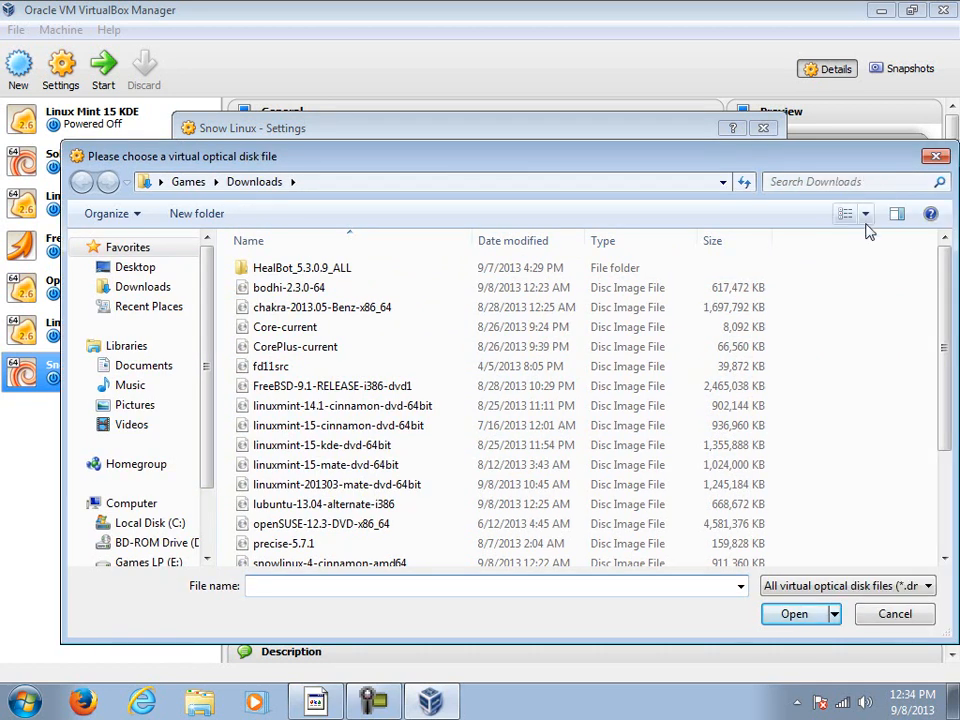
left_click_drag(943, 347, 946, 427)
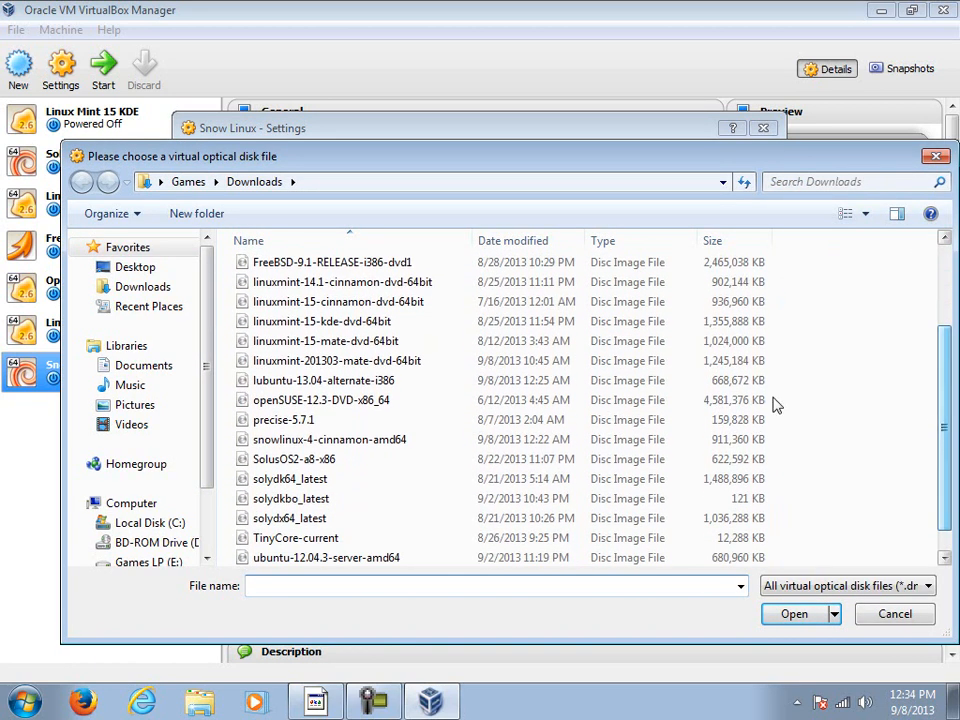
left_click(372, 441)
left_click(794, 614)
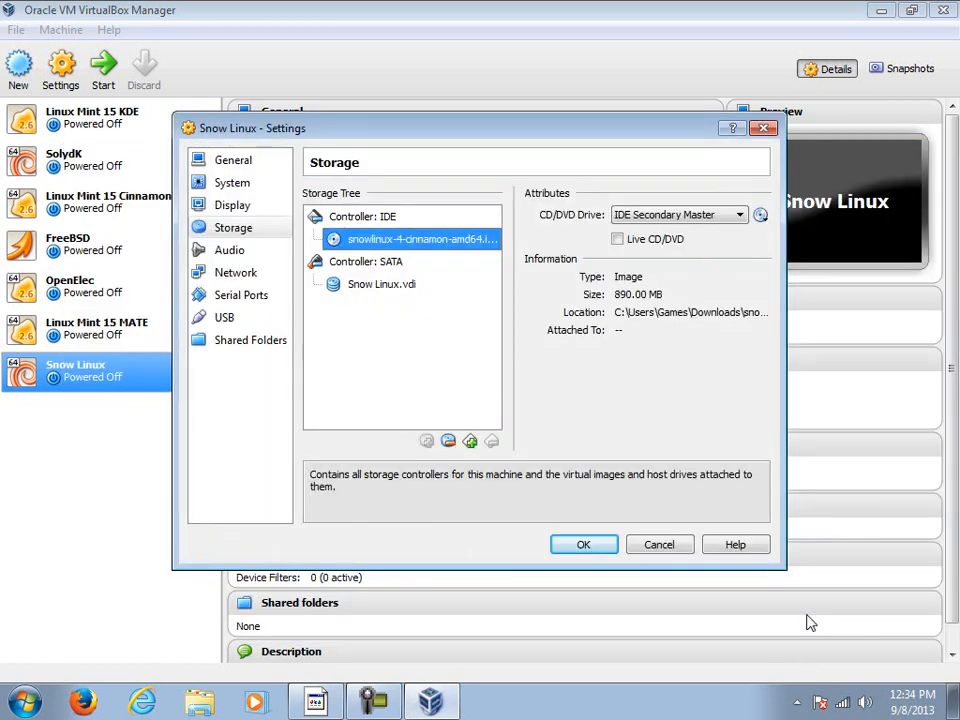
left_click(617, 239)
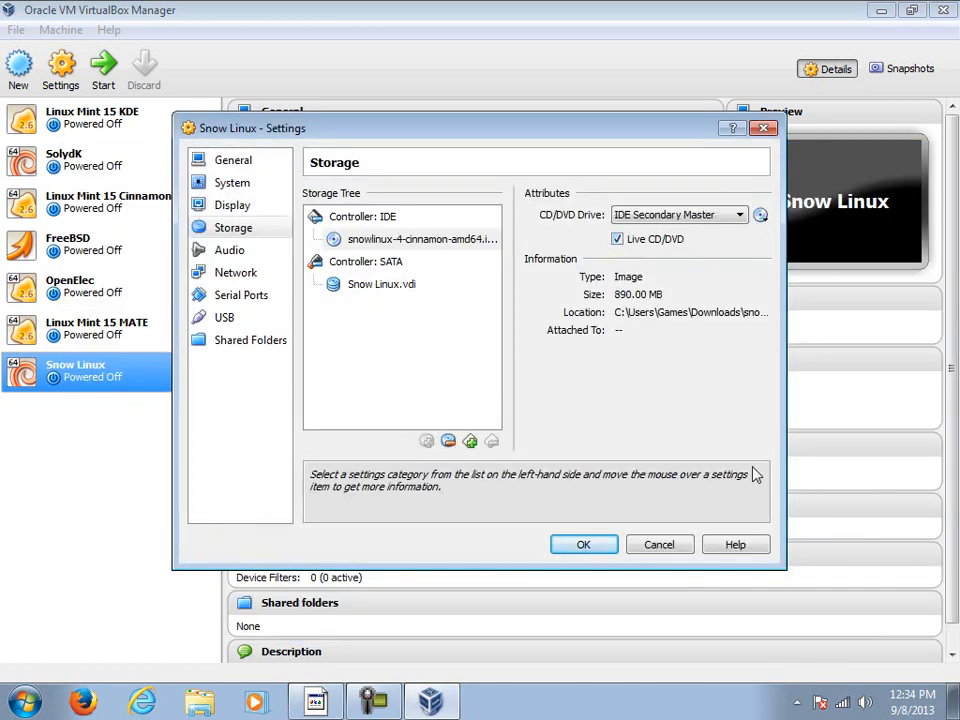
- Review the machine's Audio, Network, Serial Ports, USB and Shared Folders settings, and save the configuration
left_click(232, 255)
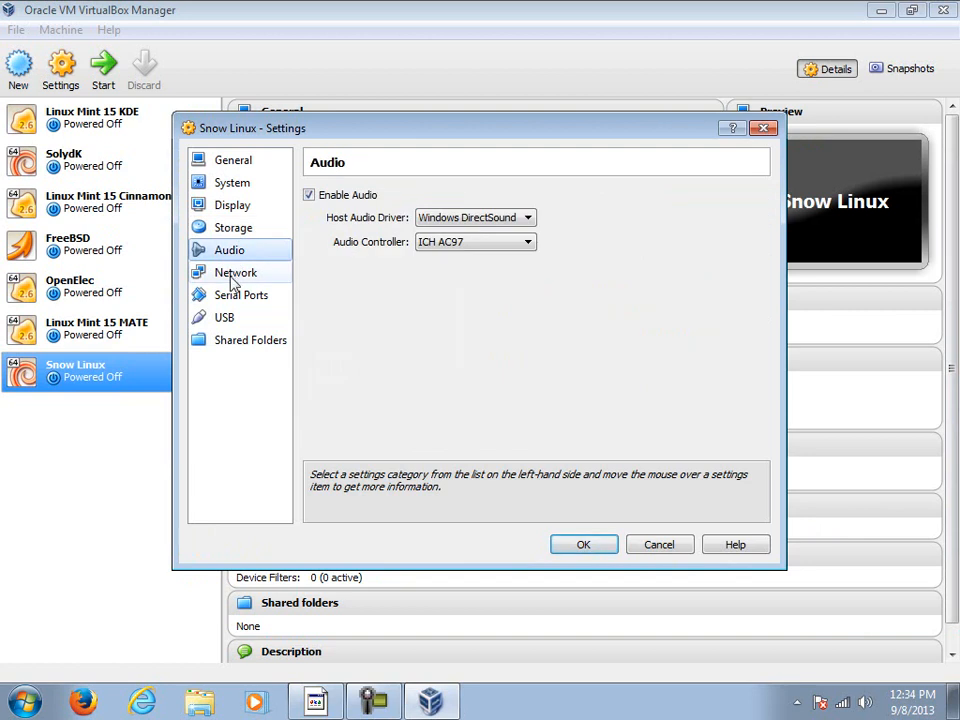
left_click(231, 279)
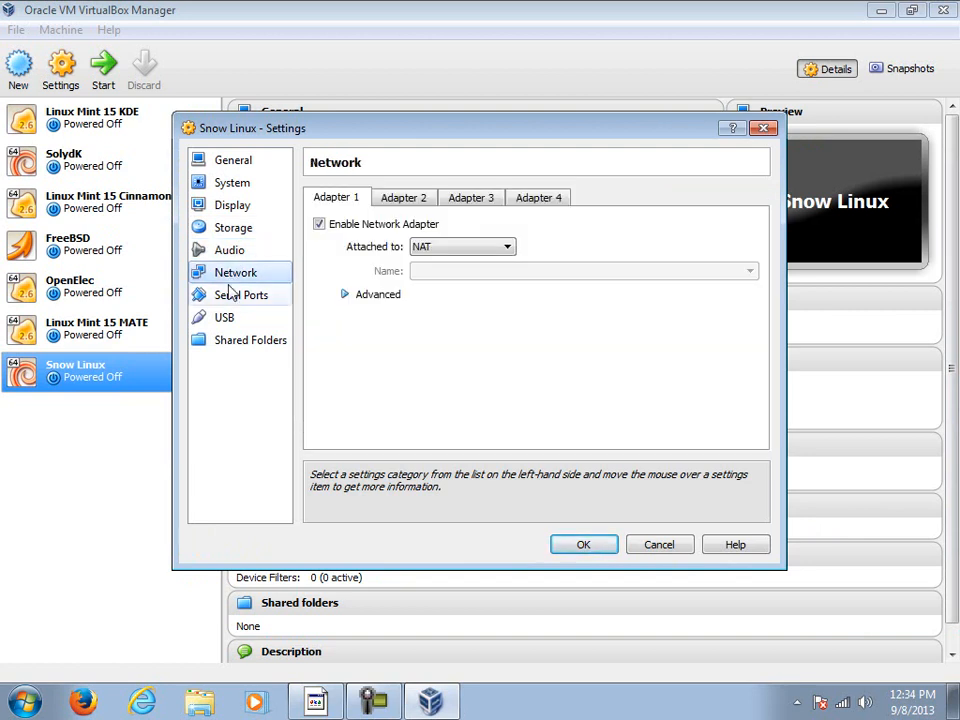
left_click(229, 296)
left_click(227, 322)
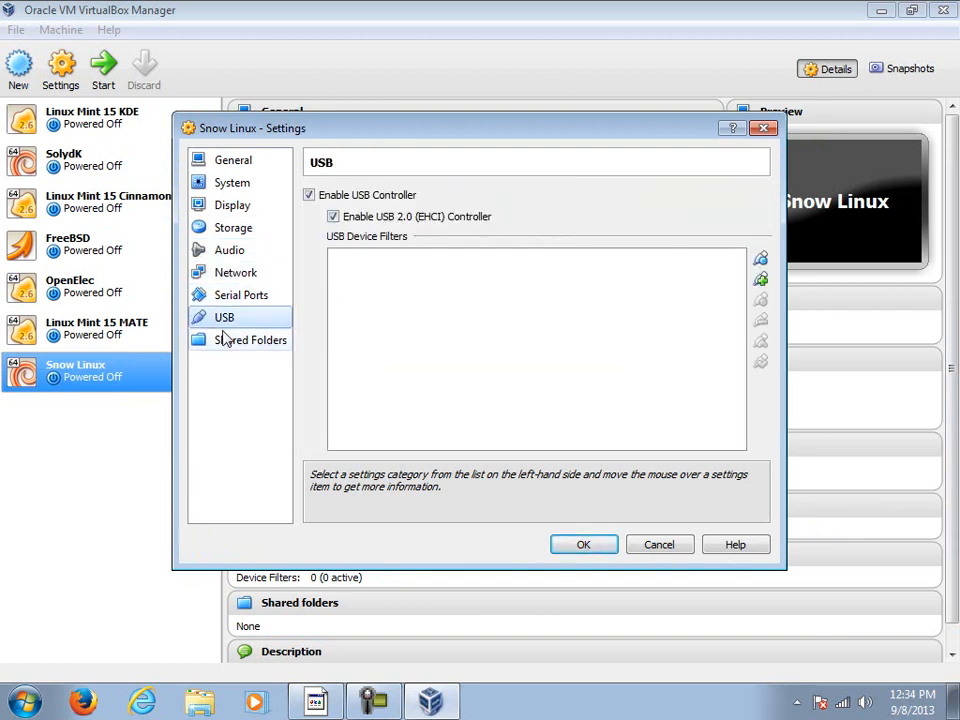
left_click(226, 340)
left_click(586, 544)
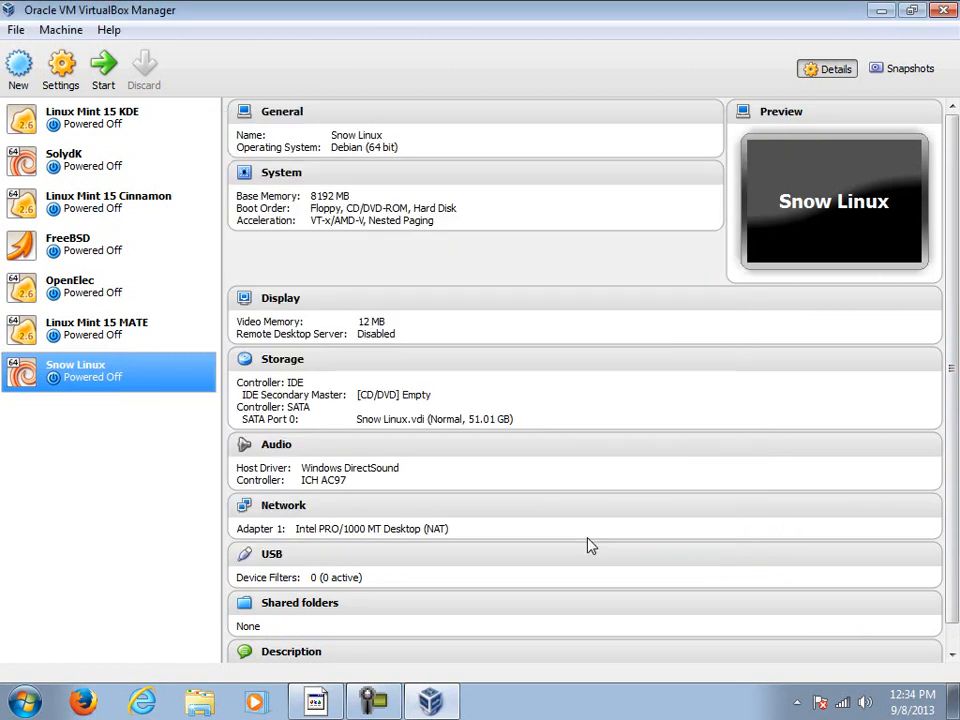
- Start the Snow Linux machine in fullscreen and boot the live desktop with the Start Snowlinux entry
left_click(103, 70)
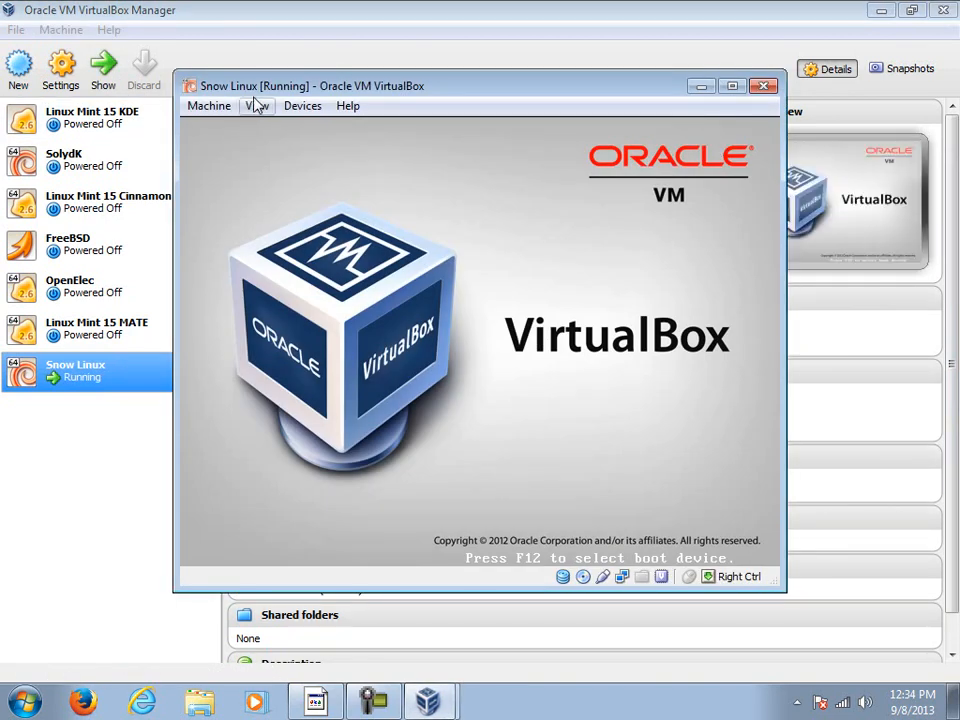
left_click(256, 105)
left_click(254, 126)
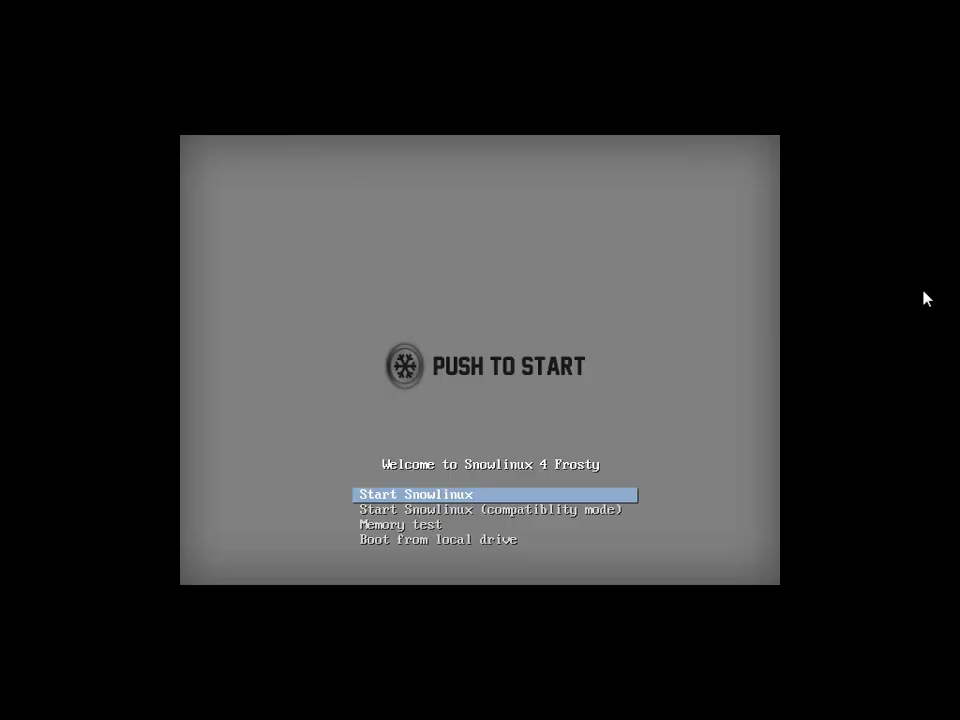
key("Return")
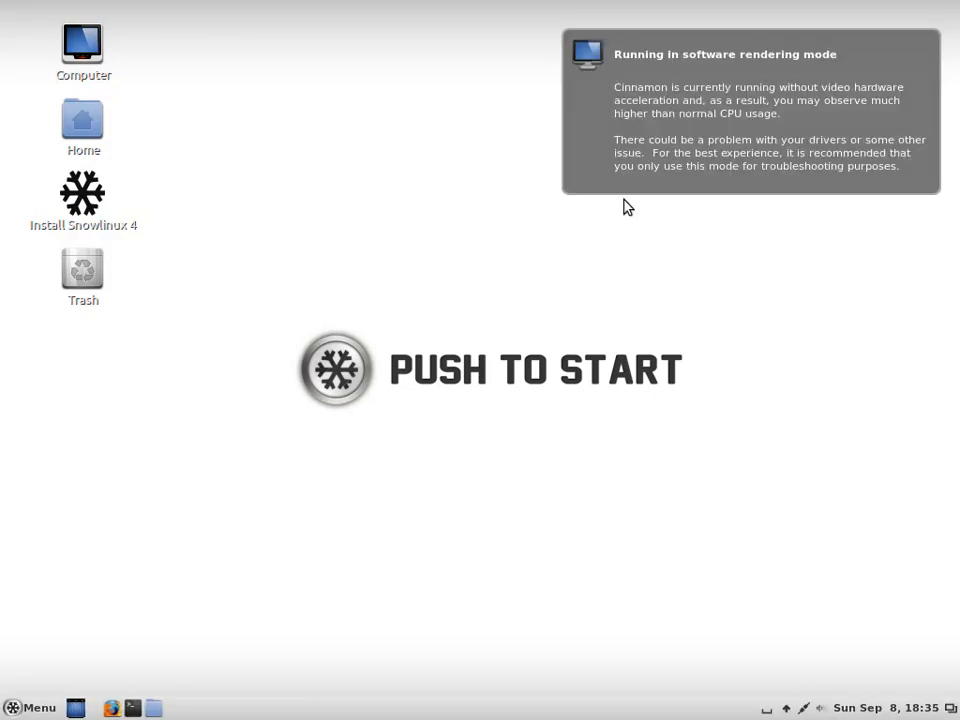
left_click(611, 162)
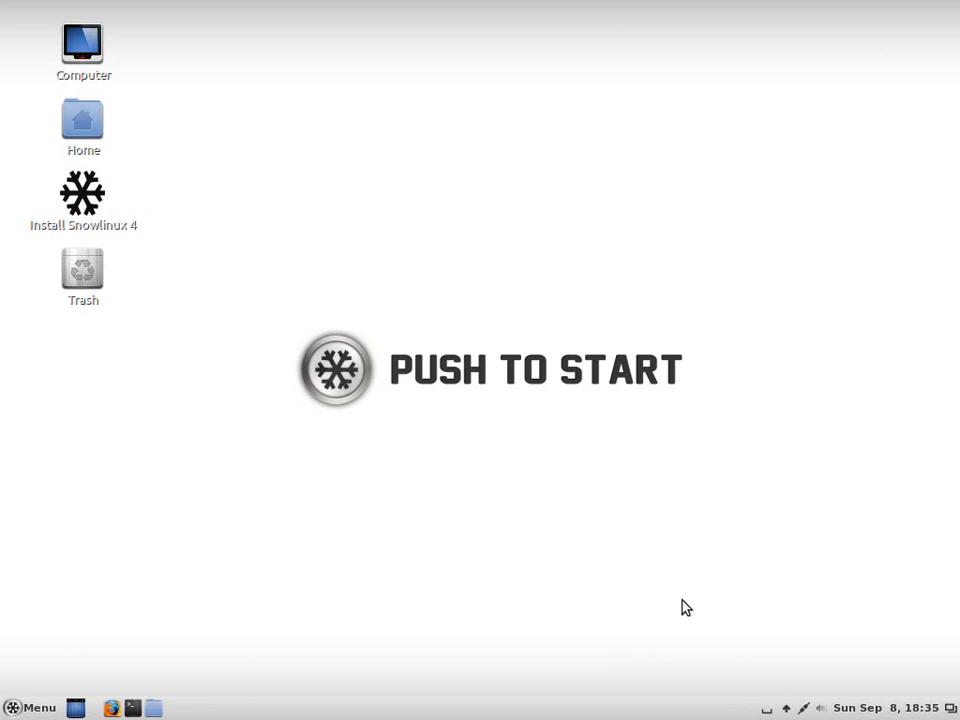
- Search DuckDuckGo for joestechnology in Firefox and open the Joe's Technology Facebook page from the results
left_click(111, 707)
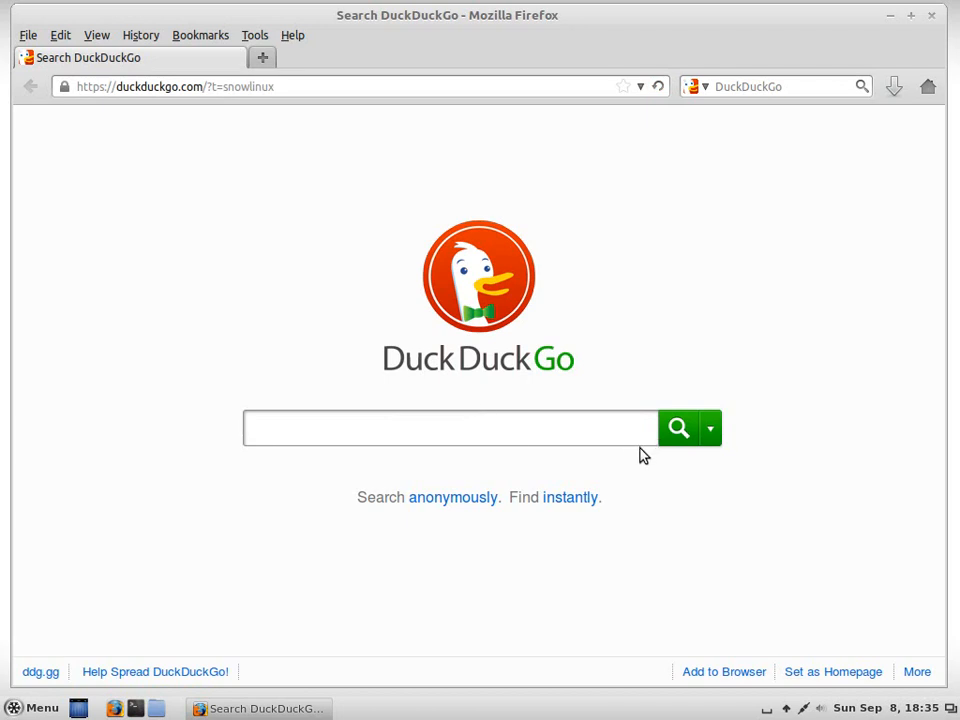
type("oestechnology")
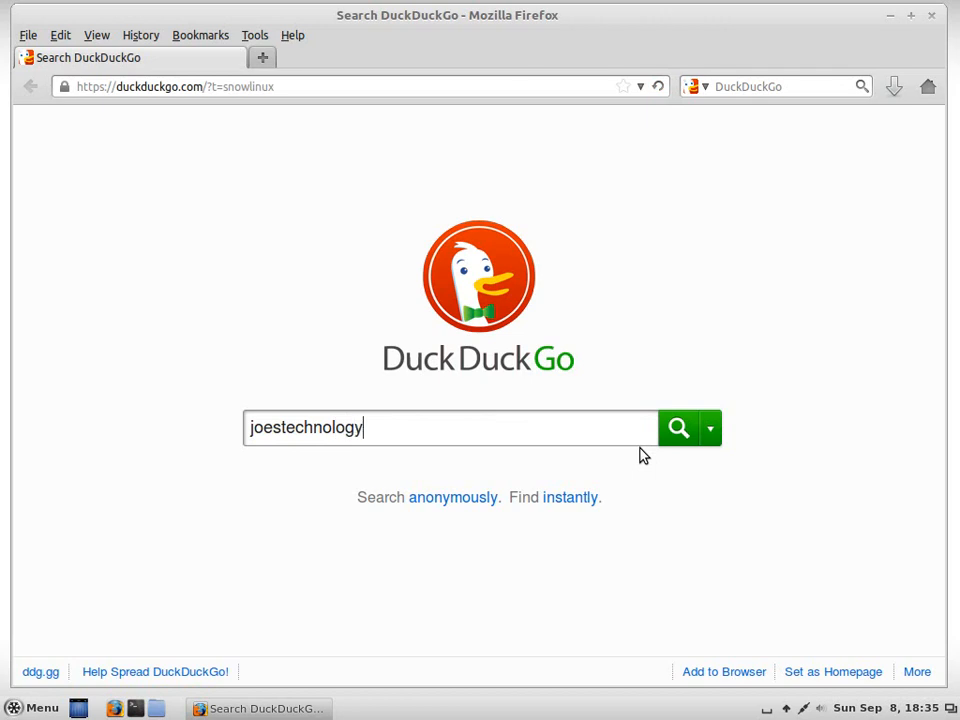
key("Return")
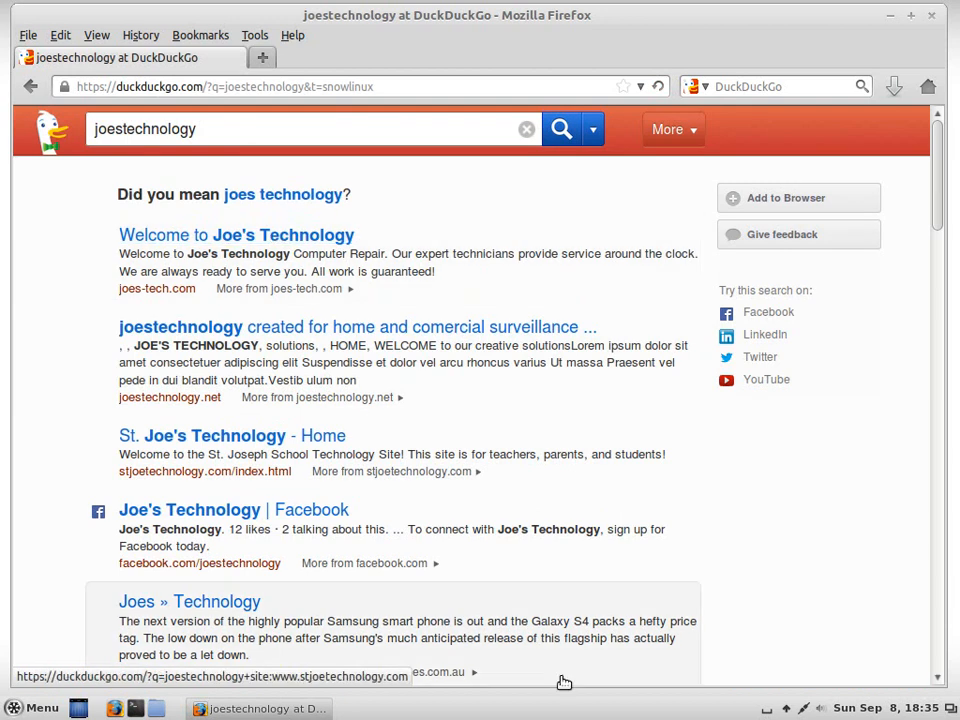
left_click(229, 512)
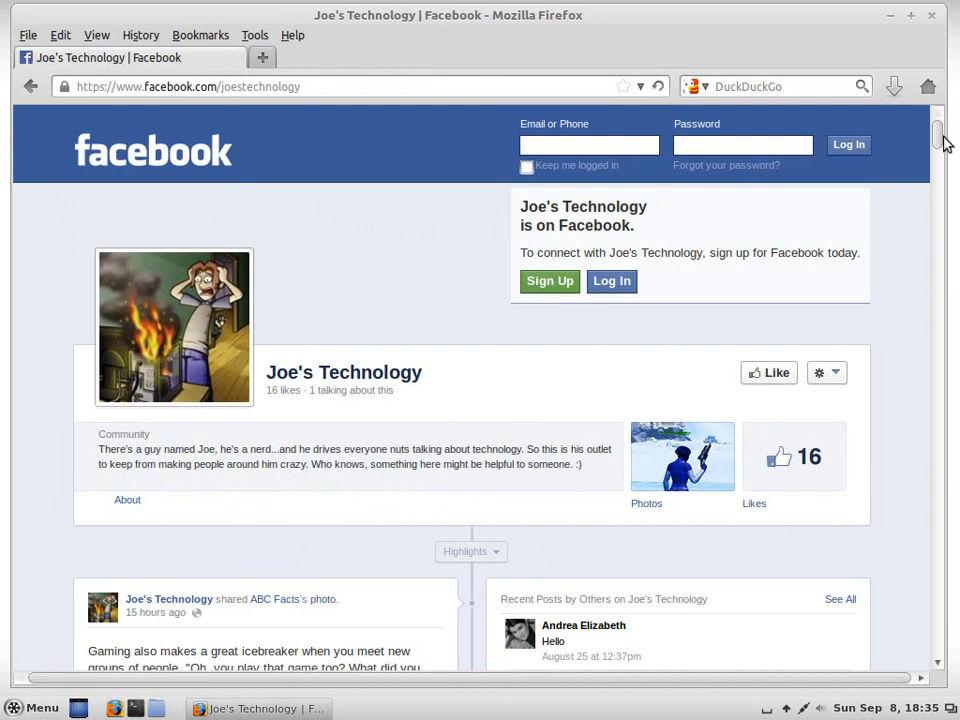
- Look through the posts on the Joe's Technology Facebook page down to the August entries, and close Firefox
left_click_drag(937, 144, 957, 519)
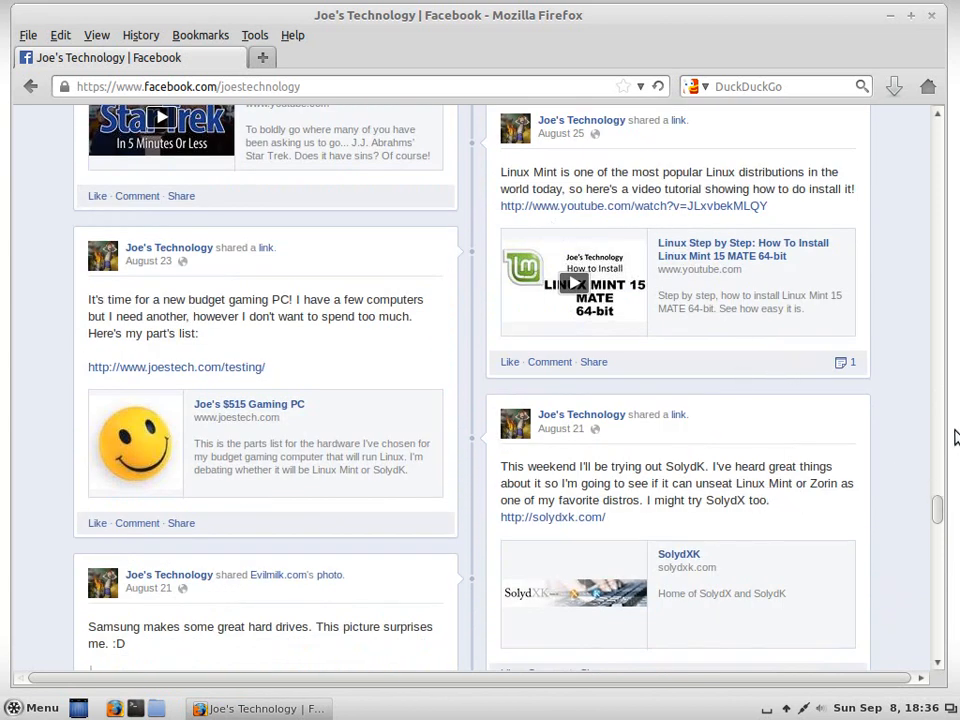
left_click(938, 135)
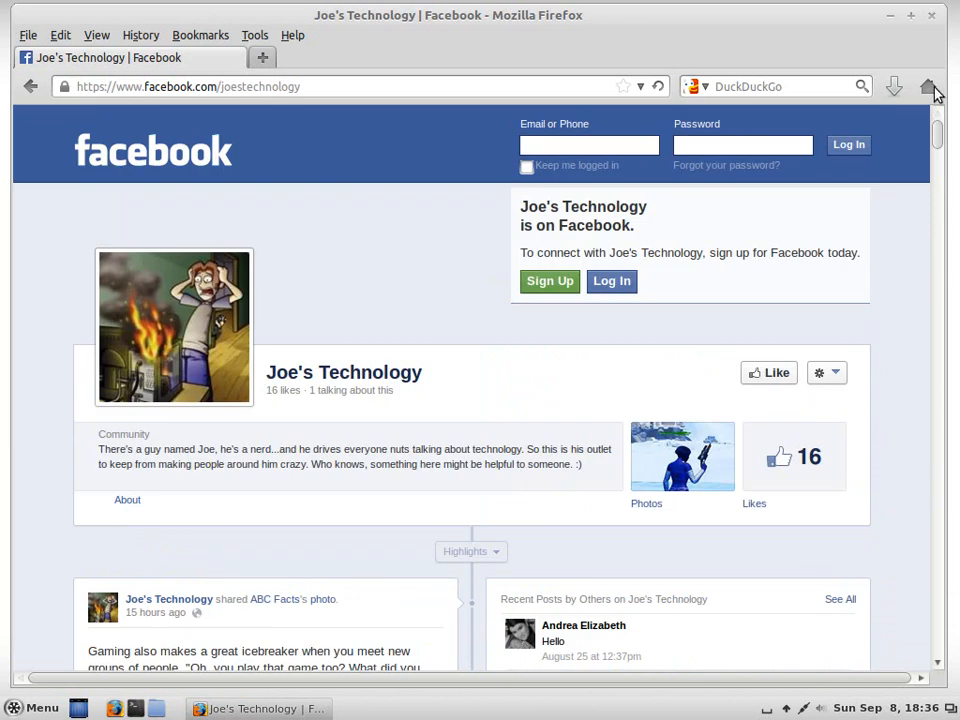
left_click(936, 18)
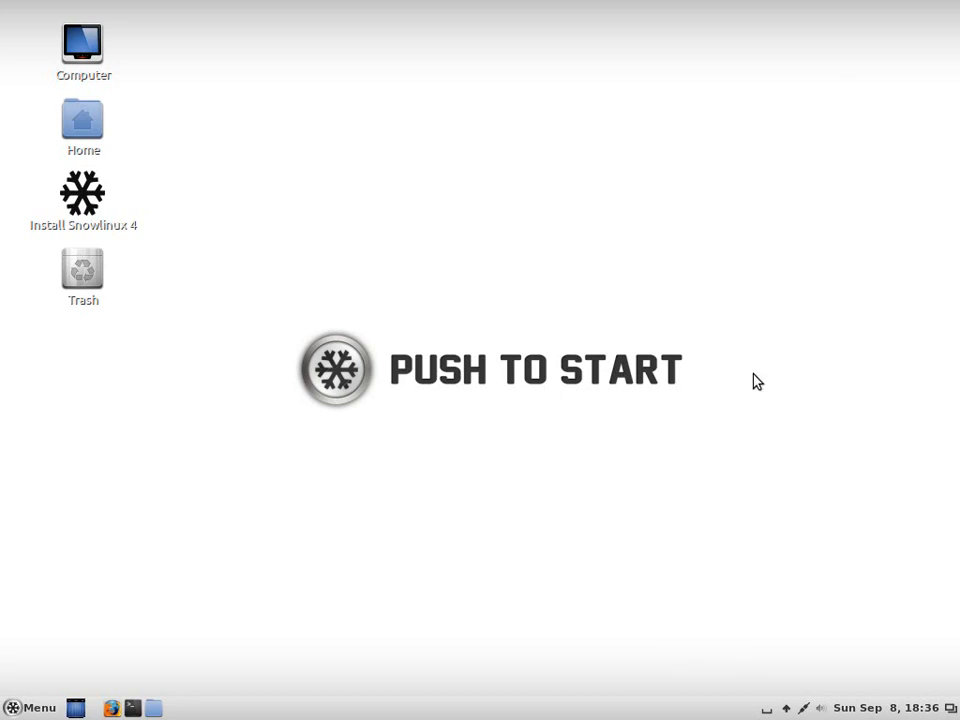
- Shut down the Snowlinux live session from the desktop
left_click(30, 708)
left_click(56, 603)
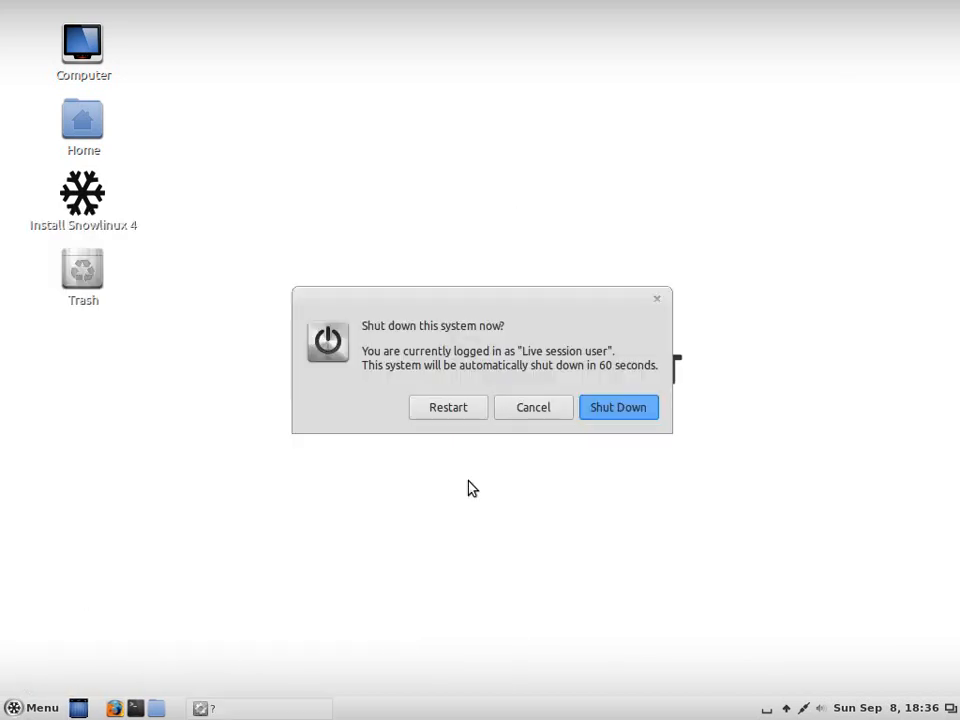
left_click(590, 414)
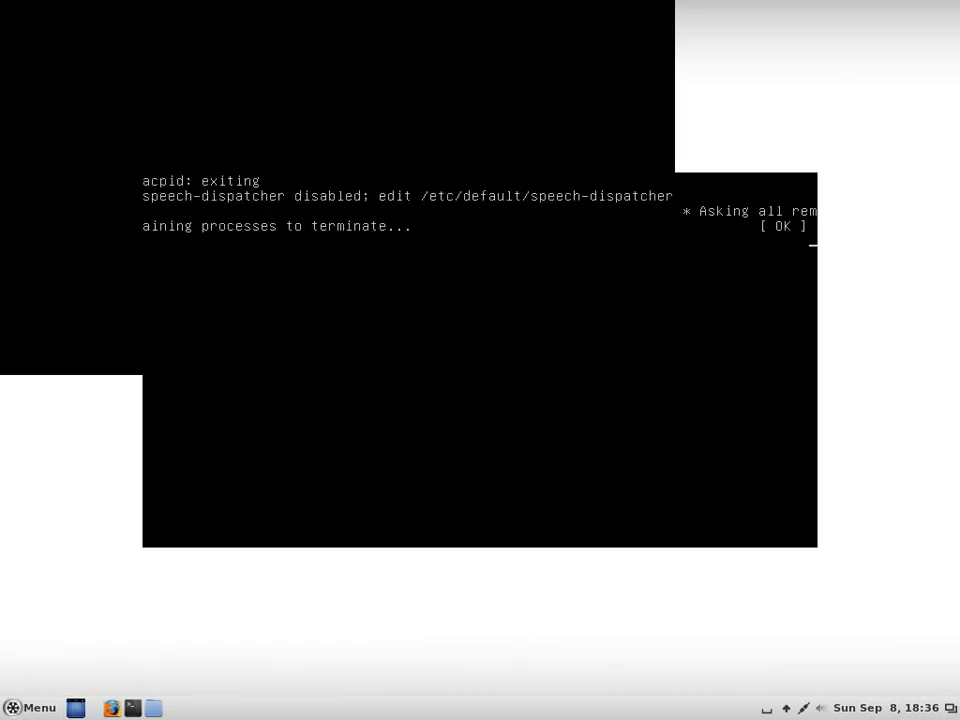